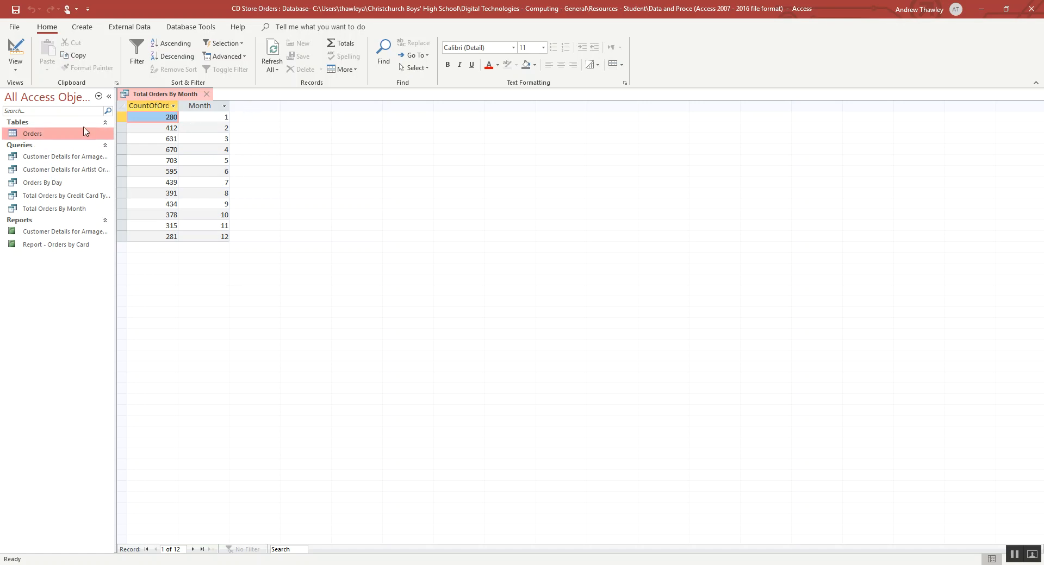
Open the Orders table to examine its Order Date values, and close the table again.
double_click(51, 134)
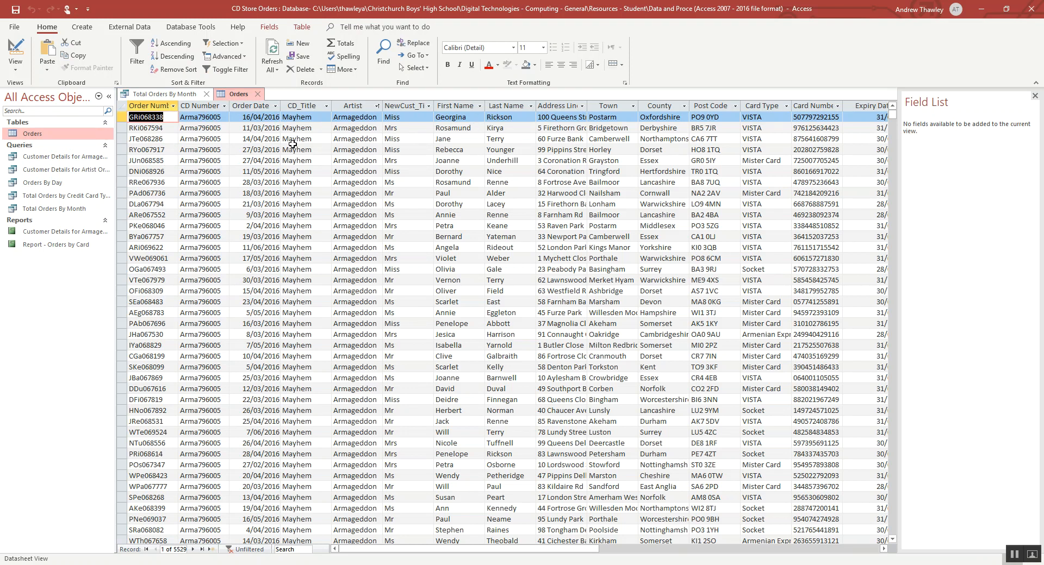
left_click(272, 118)
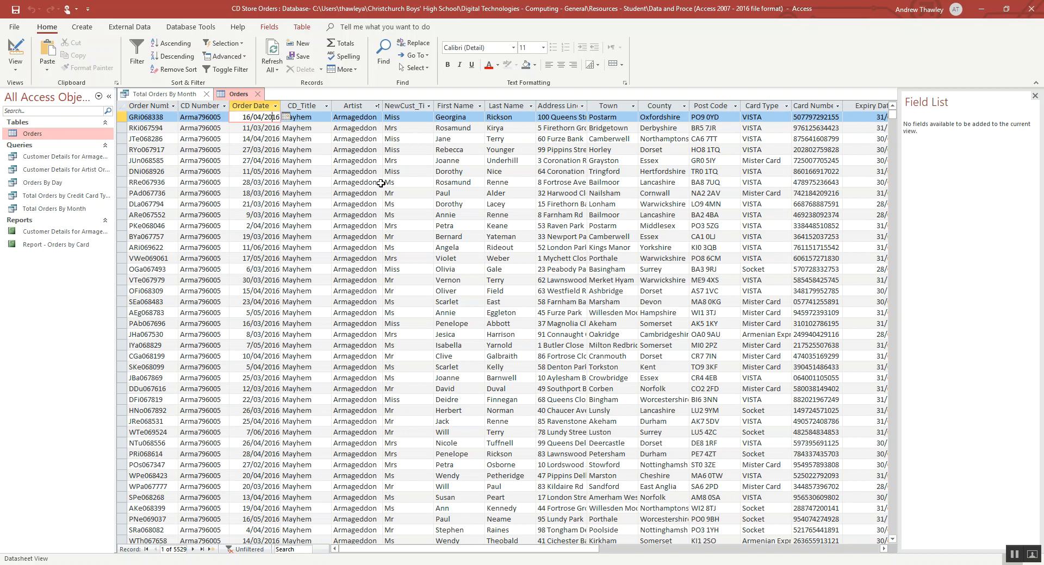
left_click(258, 94)
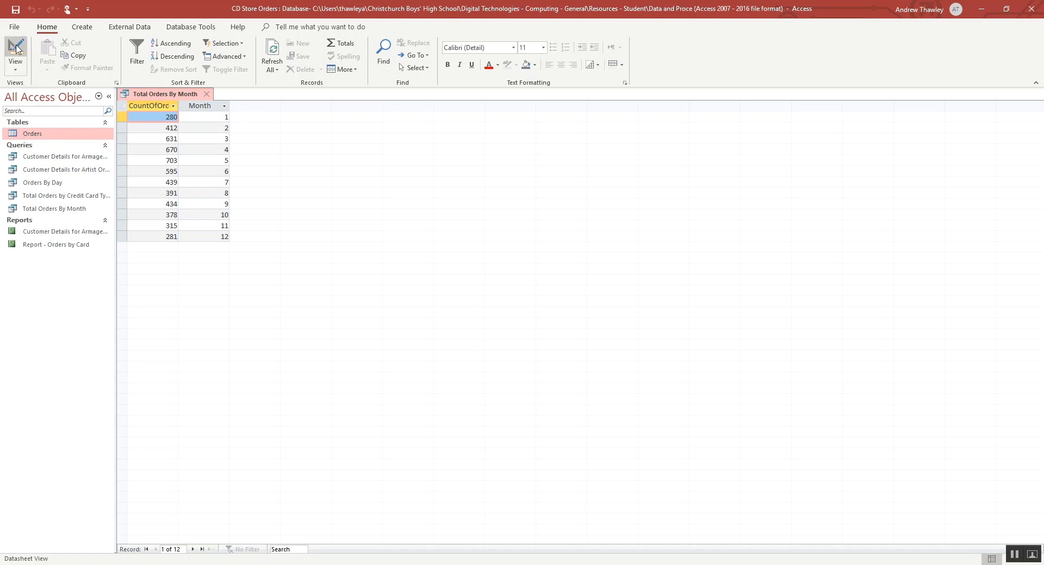
Close the Total Orders By Month query and save its design changes.
left_click(210, 96)
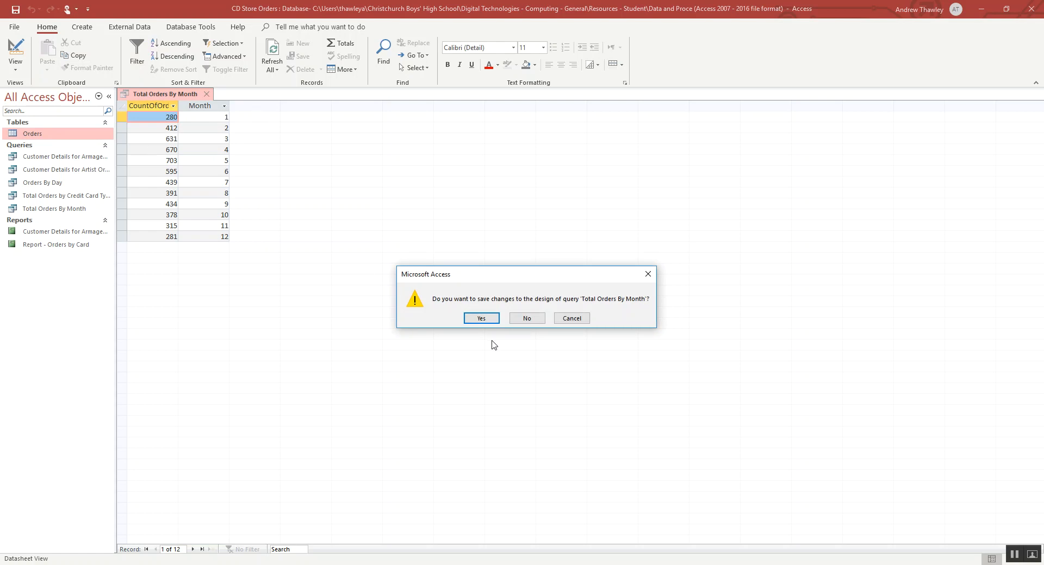
left_click(481, 320)
Create a new query in design view based on the Orders table and enlarge its field list to show every field.
left_click(82, 26)
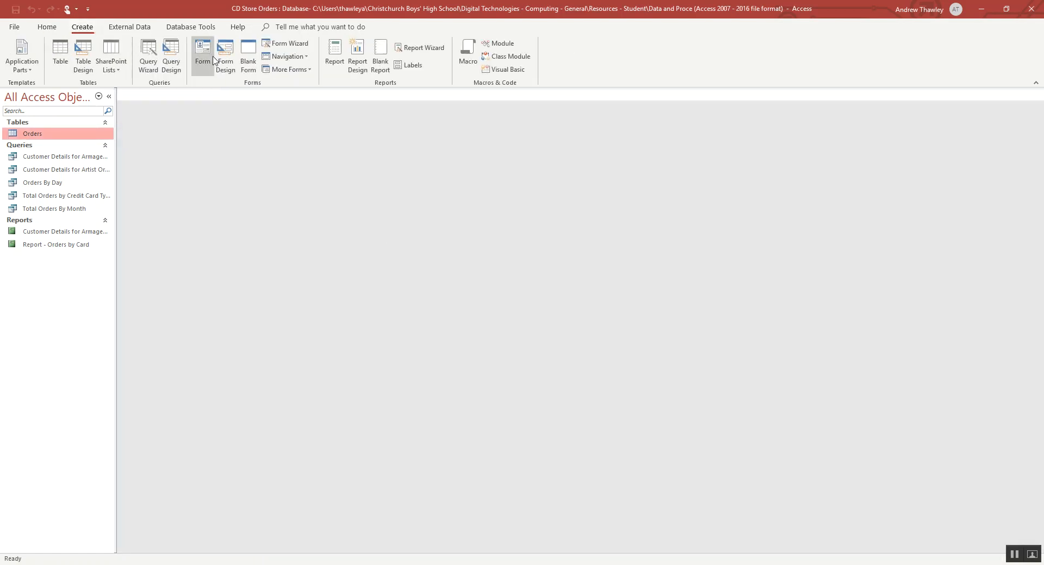
left_click(170, 61)
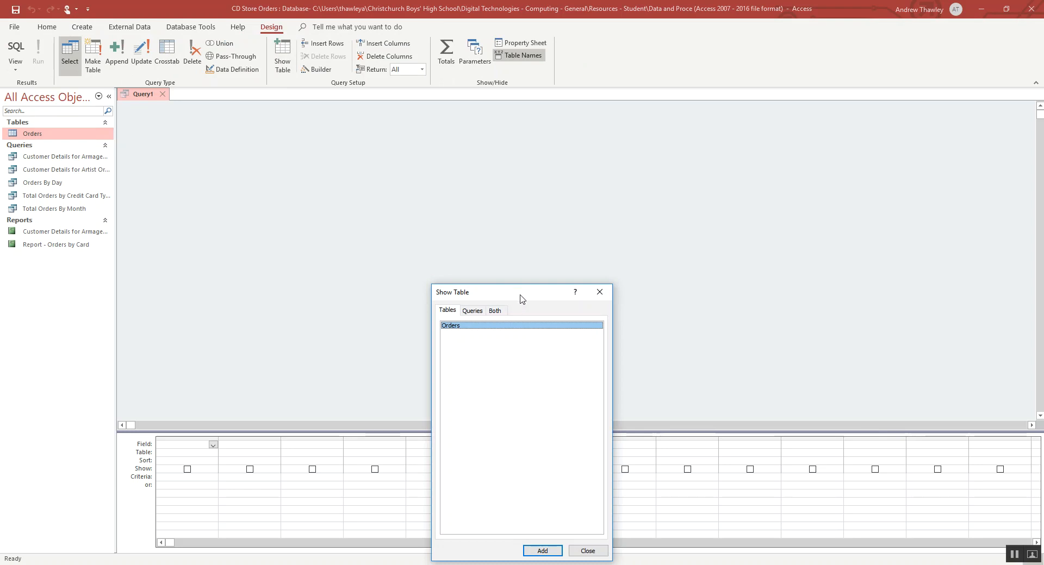
left_click_drag(522, 295, 459, 190)
left_click(485, 443)
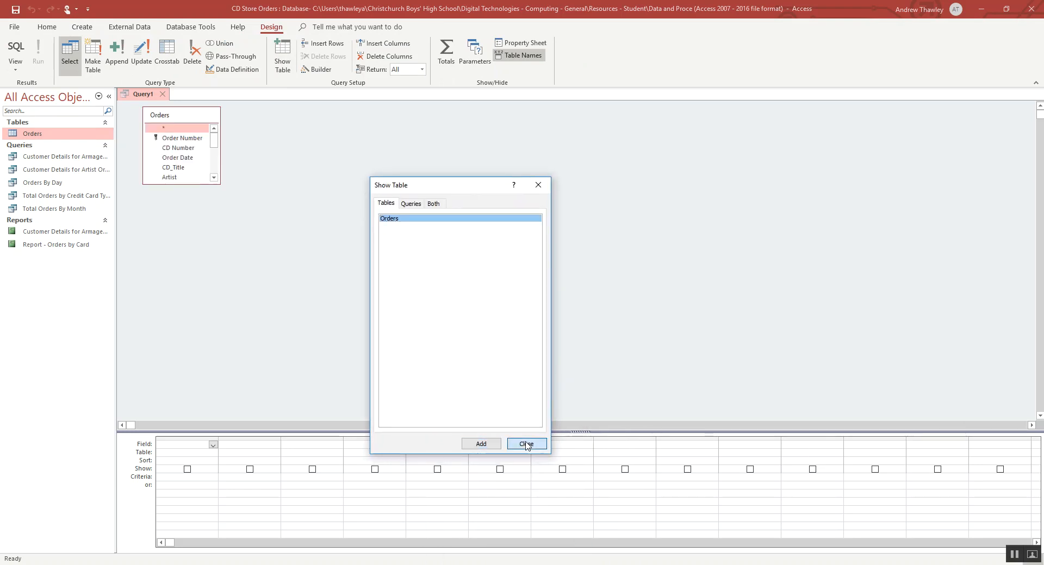
left_click(526, 443)
left_click_drag(195, 184, 205, 300)
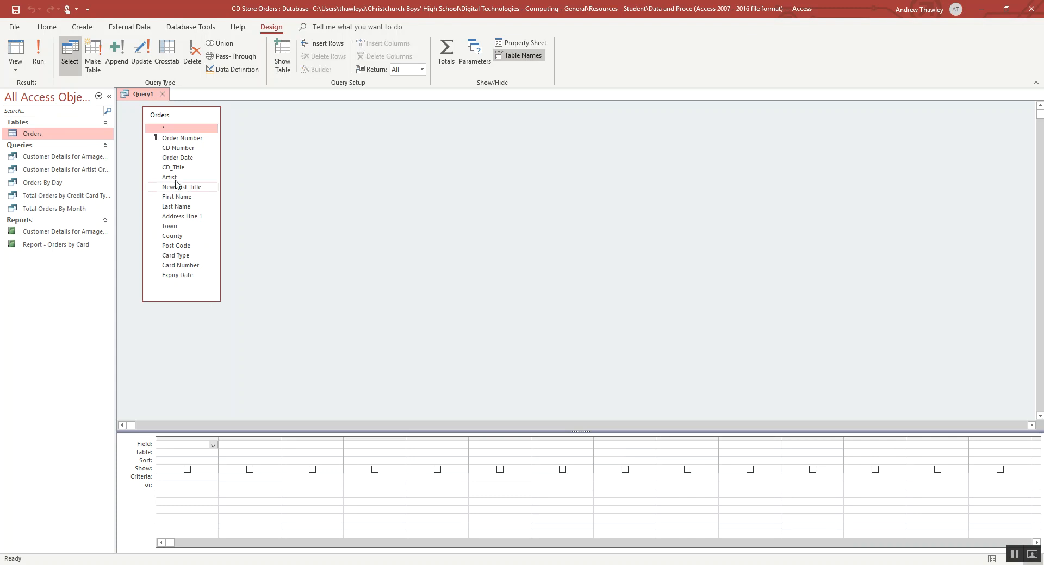
Add the Order Number and Order Date fields to the query, with totals that count Order Number and group by Order Date.
double_click(182, 139)
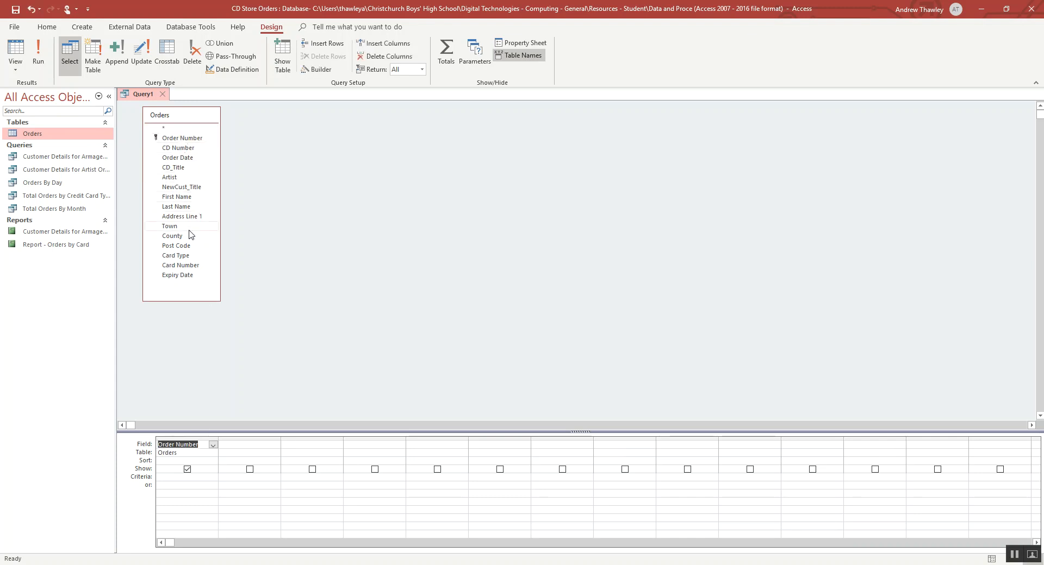
double_click(170, 157)
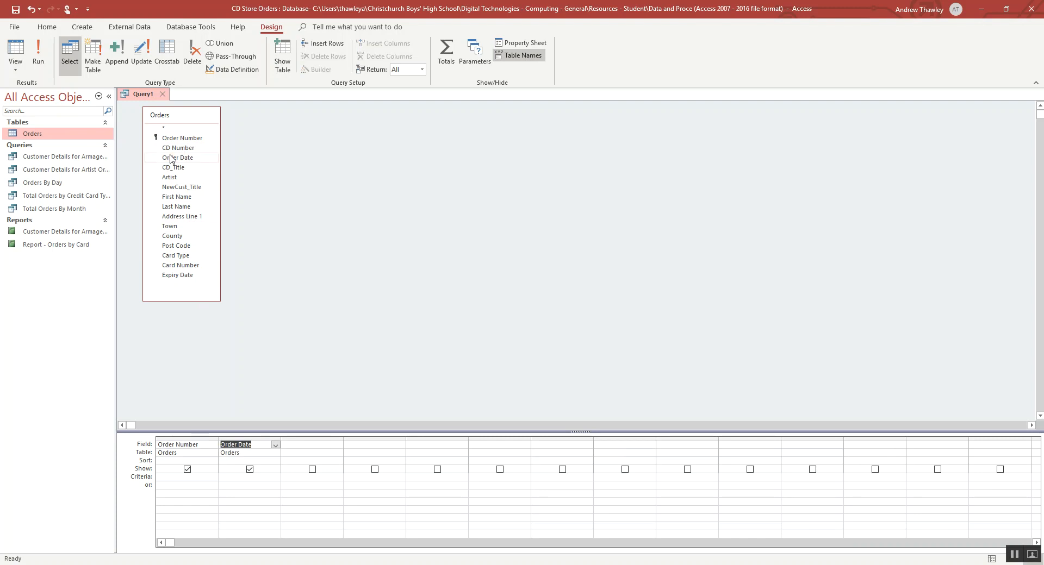
left_click(446, 51)
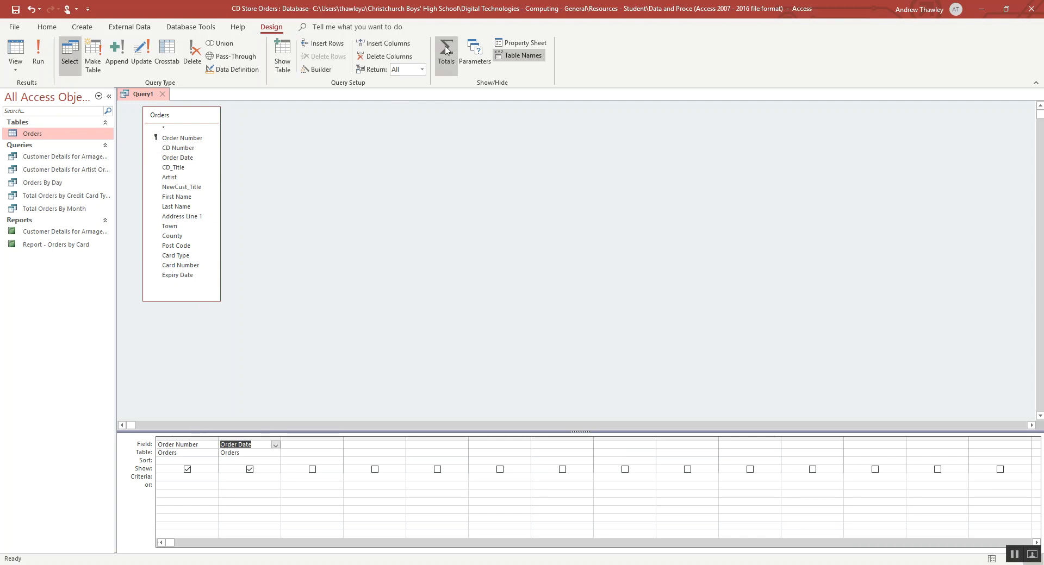
left_click(204, 464)
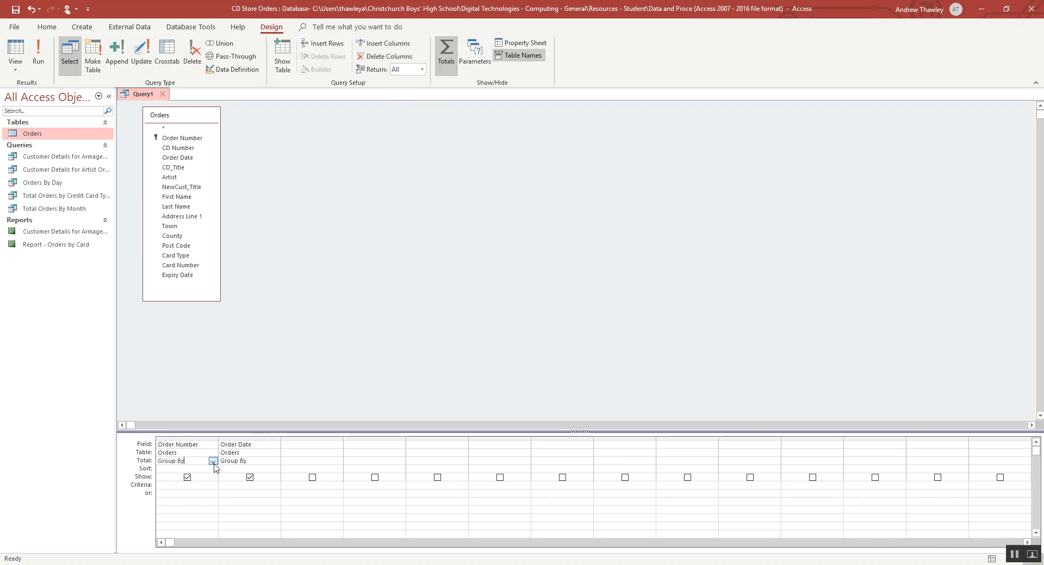
left_click(212, 460)
left_click(174, 508)
Run the query, examine the order counts for each date, and return to the query design.
left_click(22, 44)
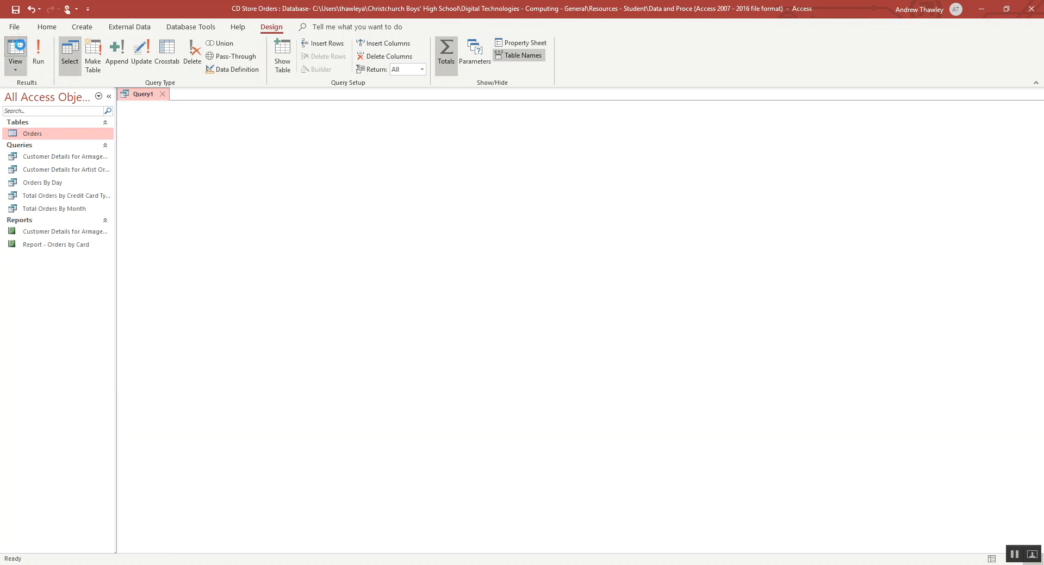
left_click(151, 113)
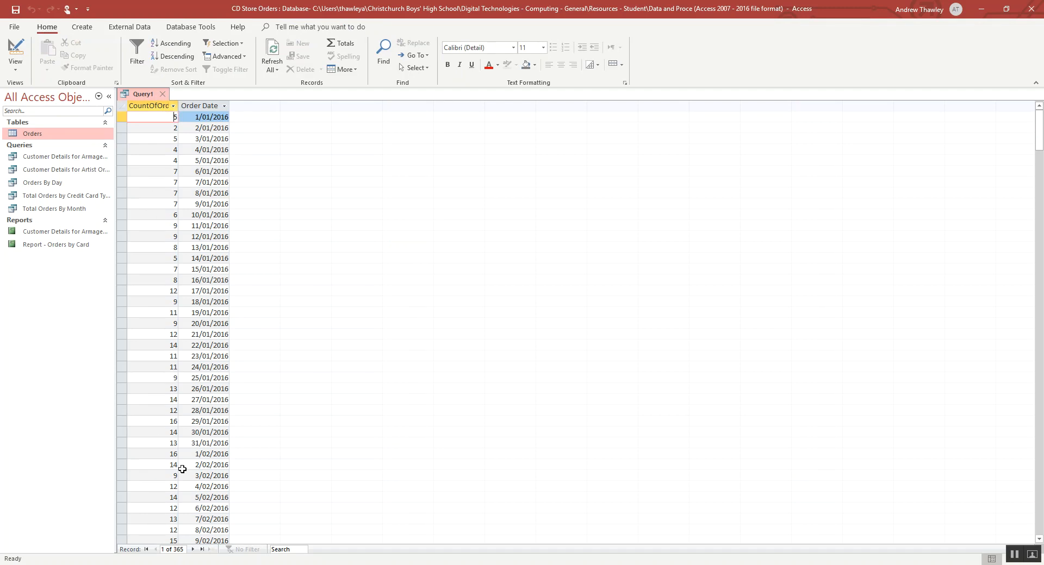
scroll(182, 469, "down", 1)
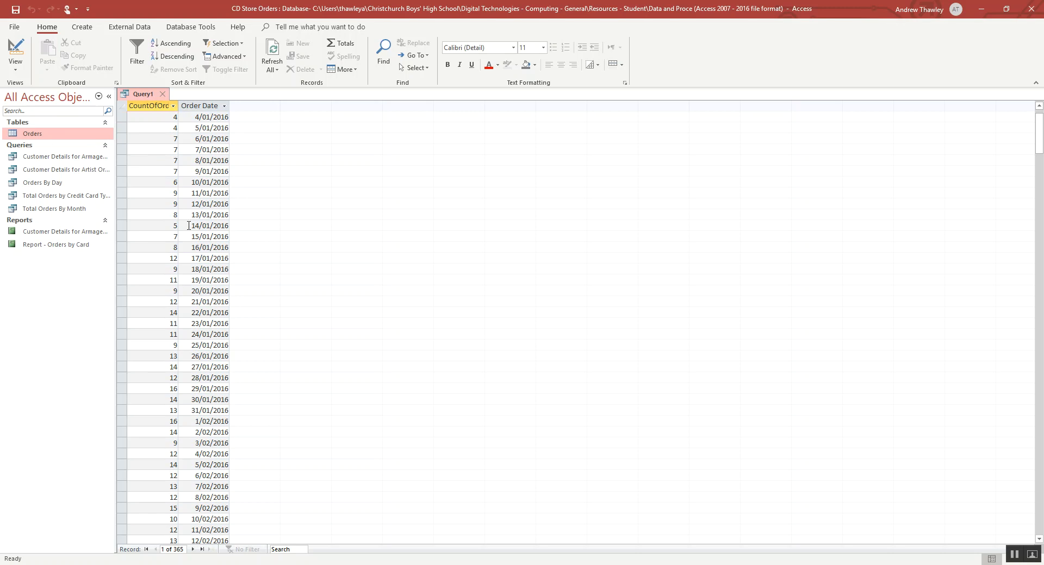
scroll(188, 386, "down", 2)
scroll(196, 401, "down", 2)
scroll(195, 400, "down", 2)
scroll(371, 340, "down", 2)
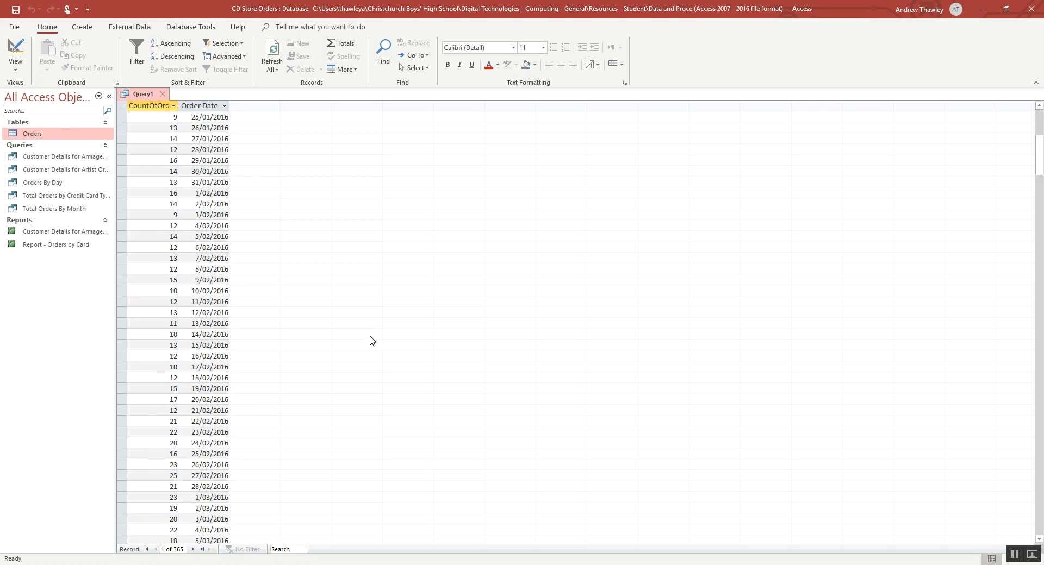
scroll(371, 340, "down", 1)
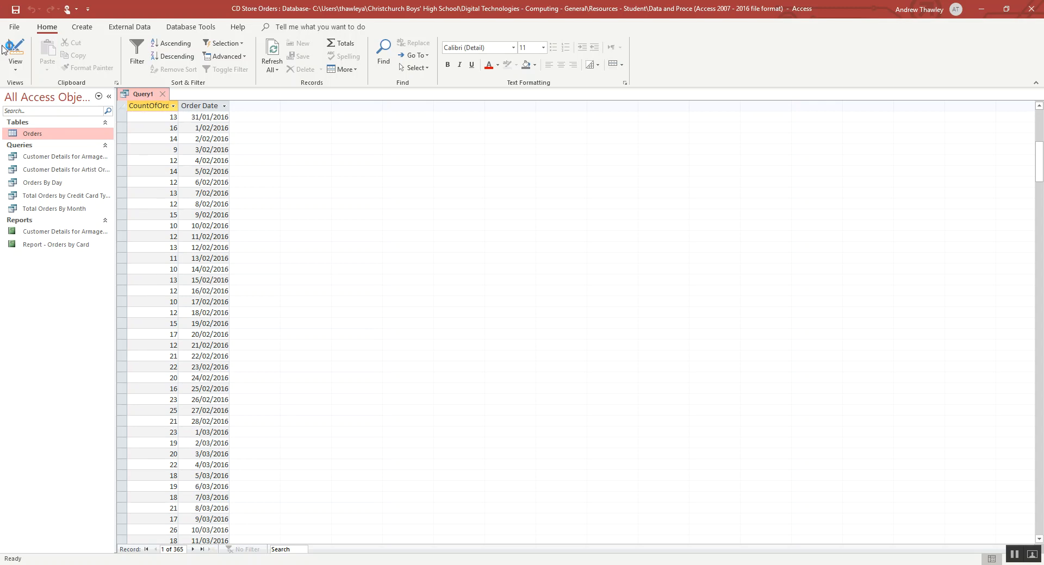
left_click(16, 48)
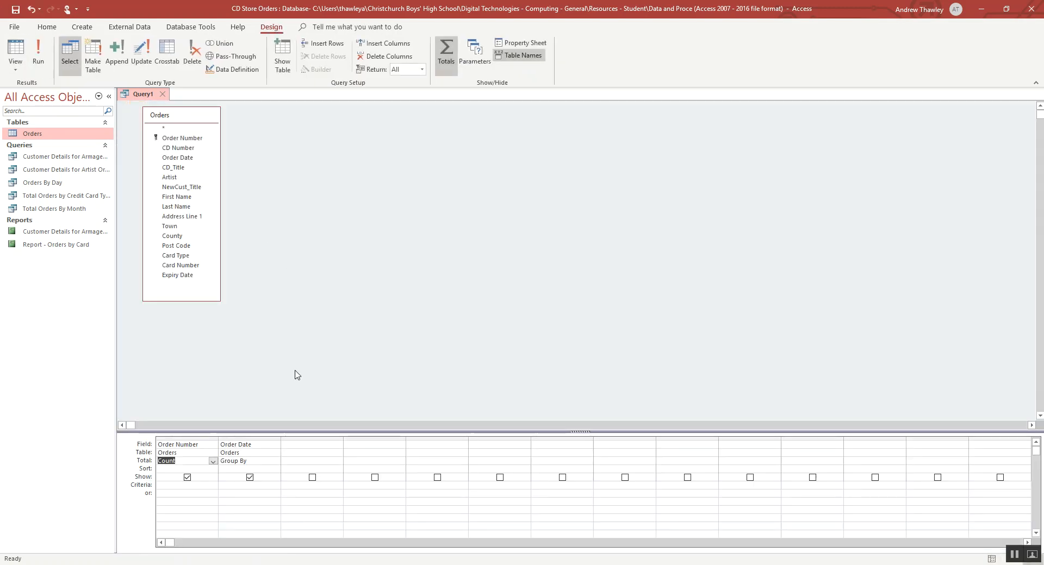
Save the query under the name Total Orders By Month And County.
left_click(353, 306)
key("ctrl+s")
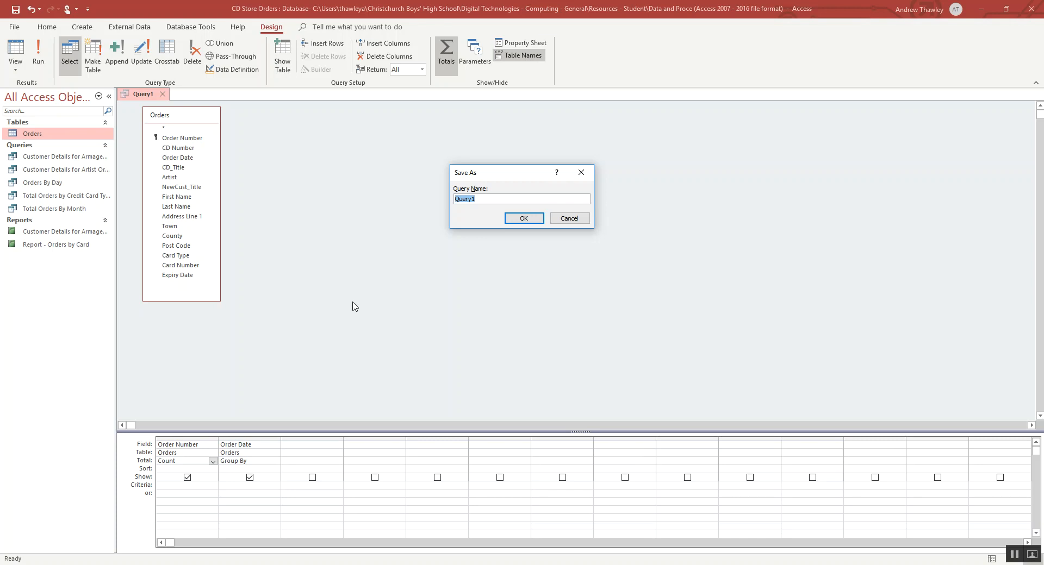
type("Tot")
type("al Orders By Month")
key("Return")
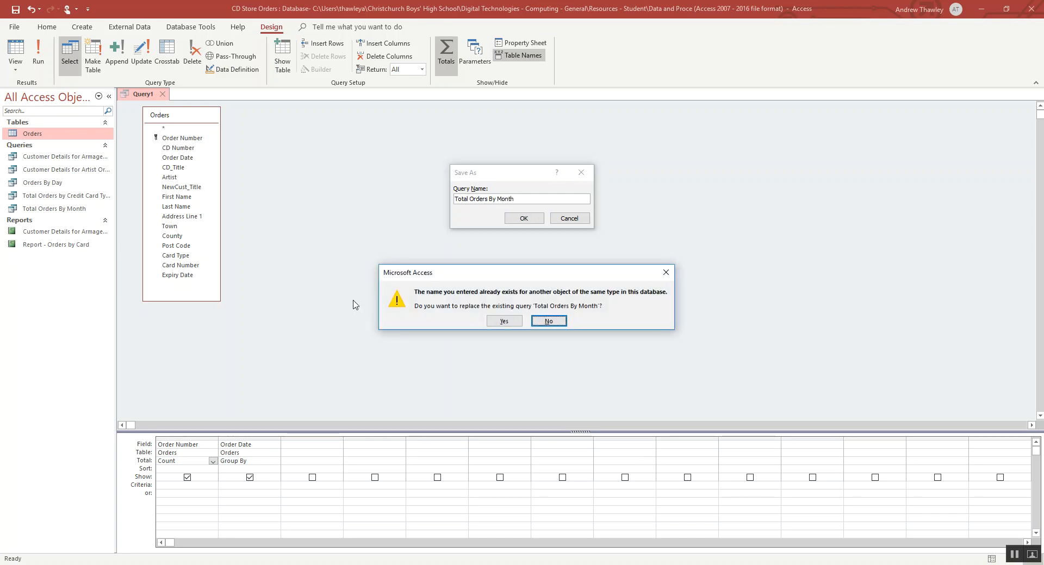
key("Return")
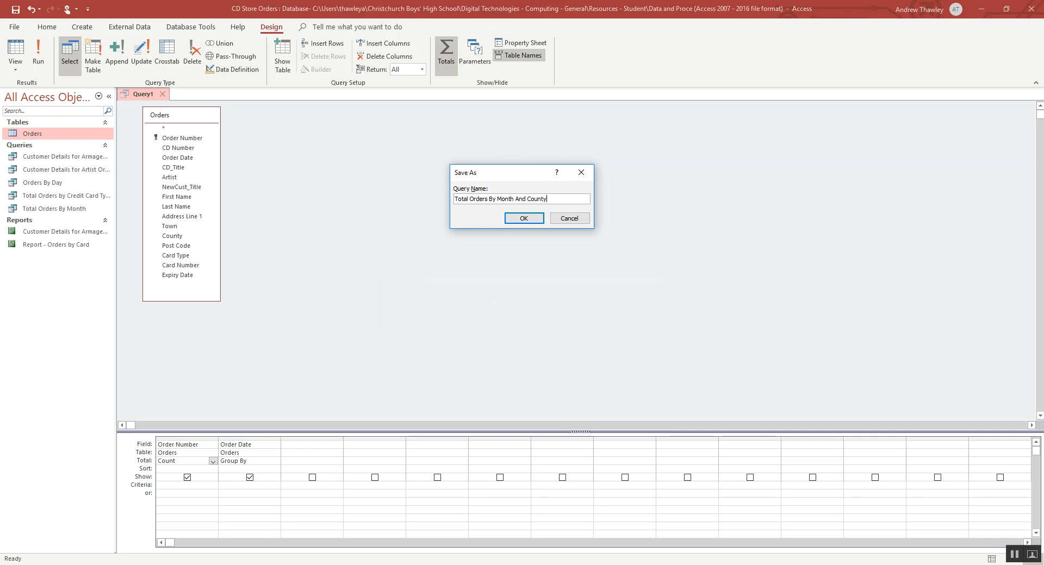
type("And County")
key("Return")
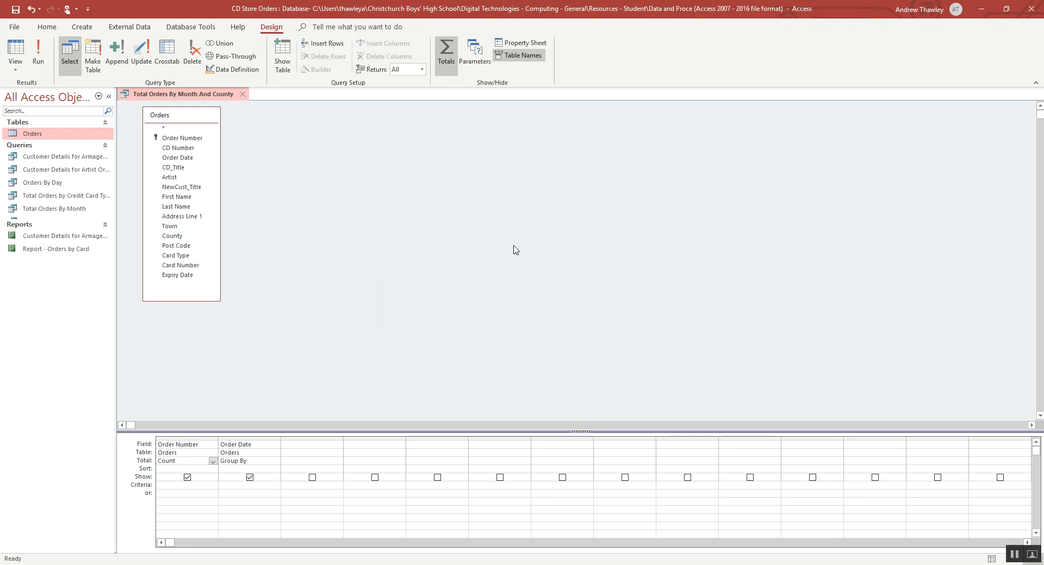
Start an expression for the third query column with the Expression Builder and insert the built-in Date/Time function Month.
left_click(292, 447)
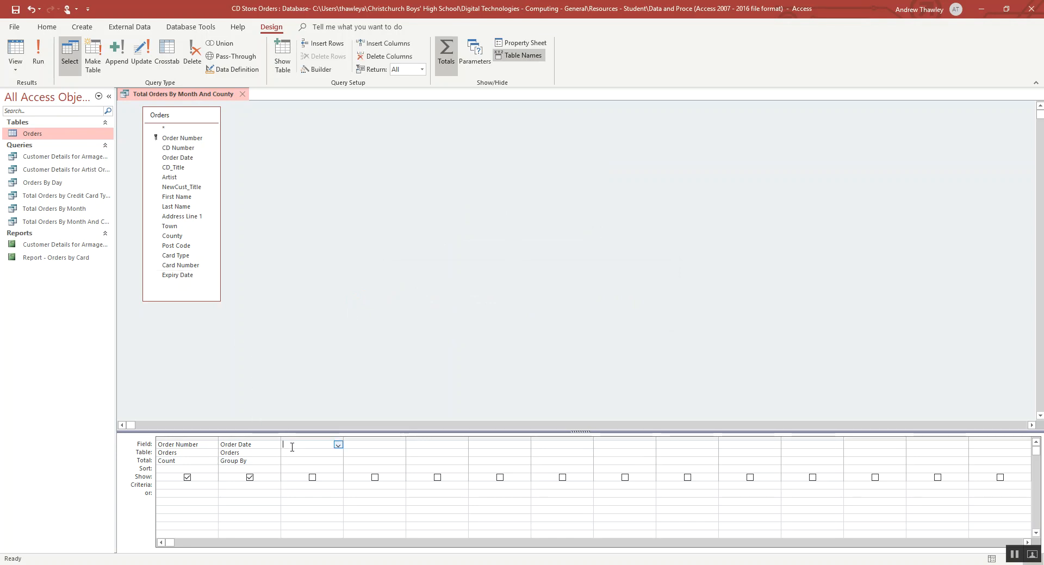
right_click(292, 447)
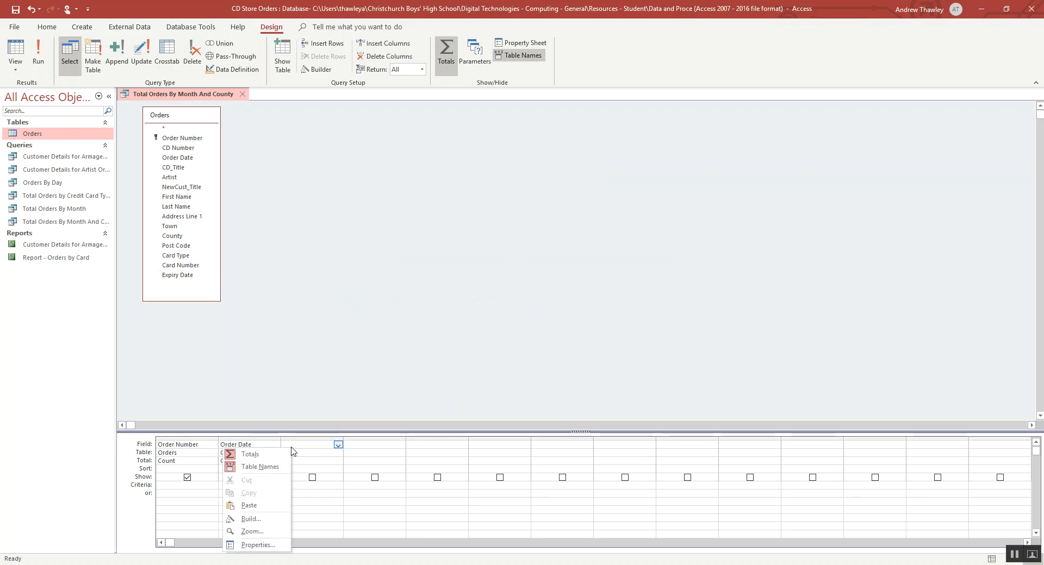
left_click(251, 519)
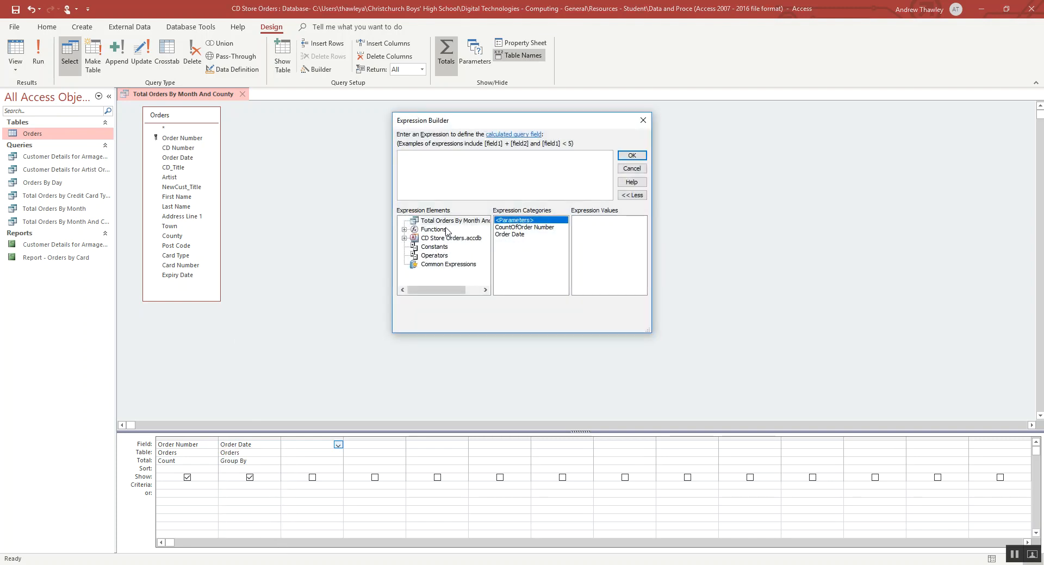
left_click(403, 229)
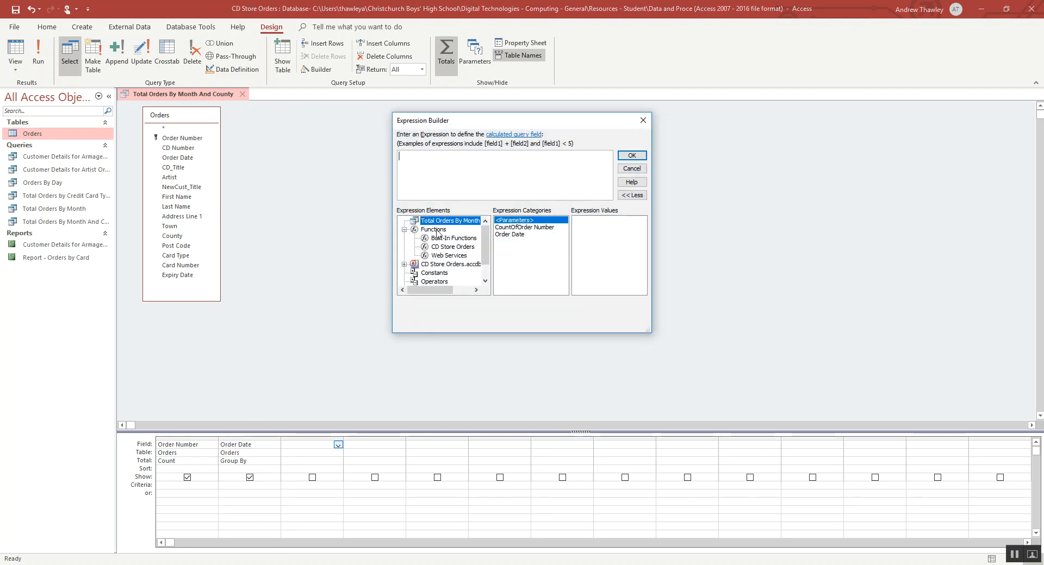
left_click(455, 238)
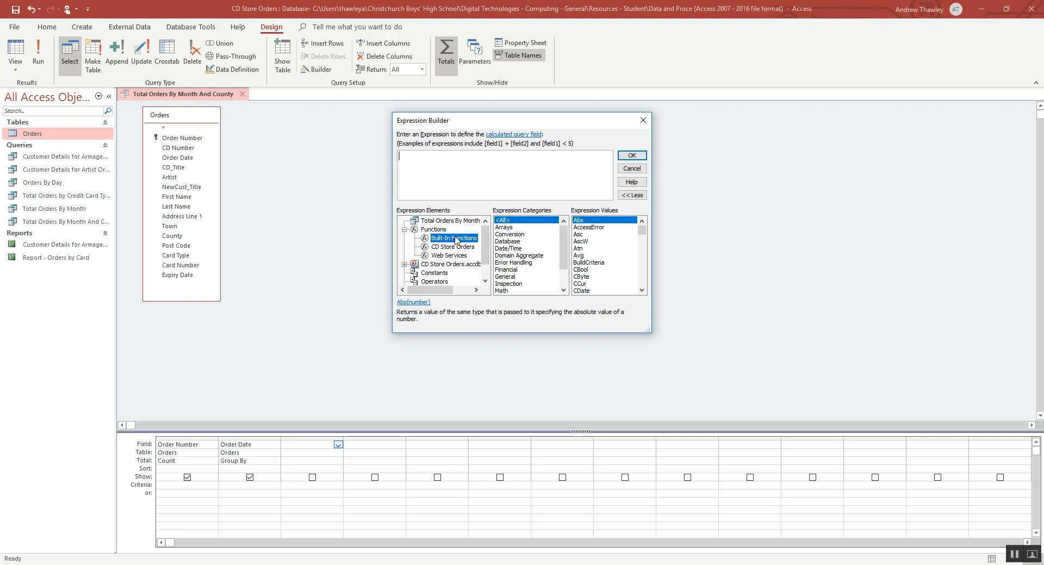
left_click(510, 250)
left_click(598, 267)
scroll(599, 269, "down", 2)
scroll(599, 269, "down", 1)
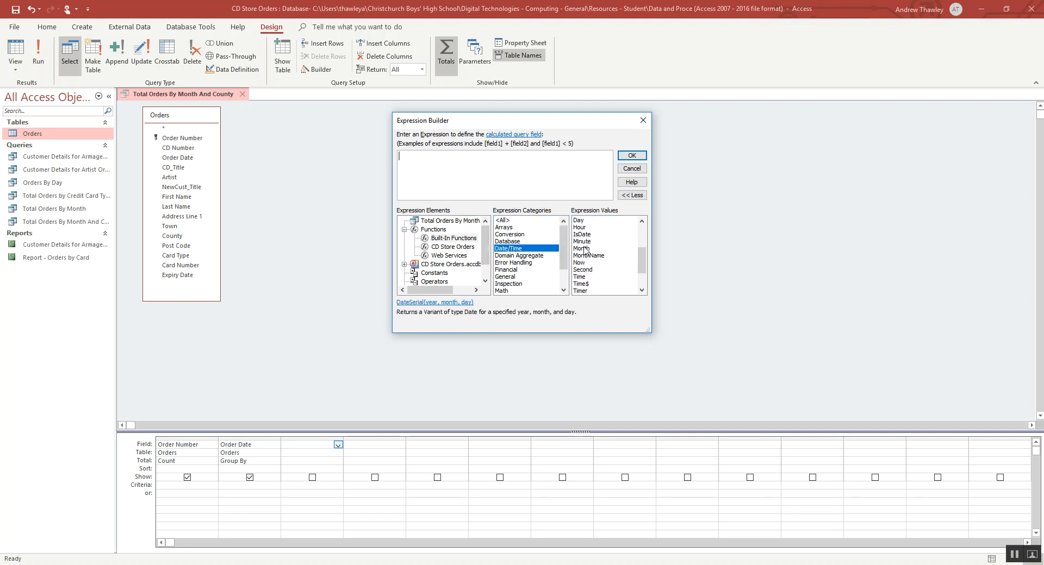
left_click(585, 249)
double_click(585, 249)
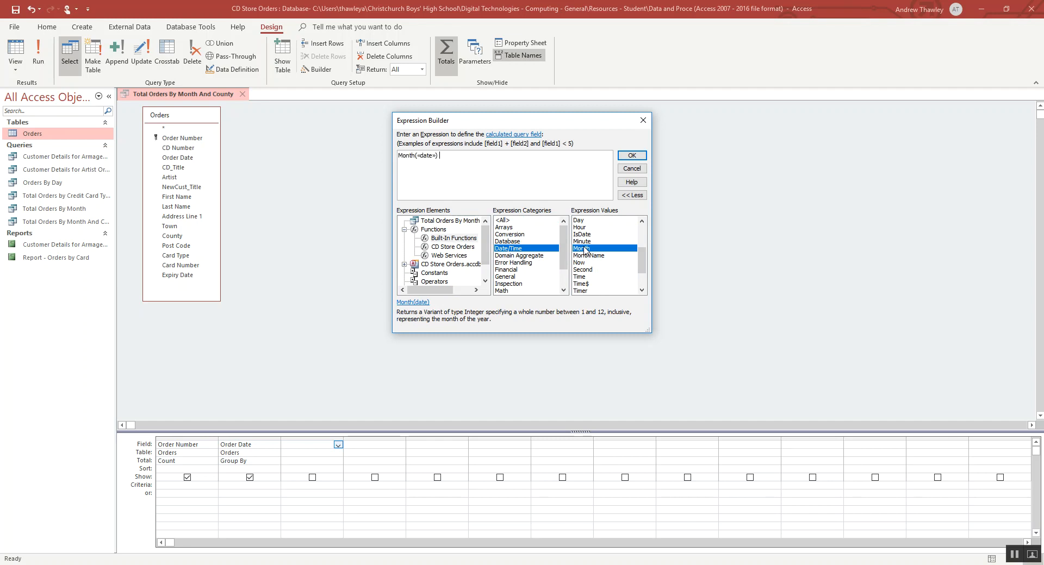
Replace the Month function's date placeholder with the query's Order Date field and accept the expression.
left_click(422, 159)
left_click(445, 221)
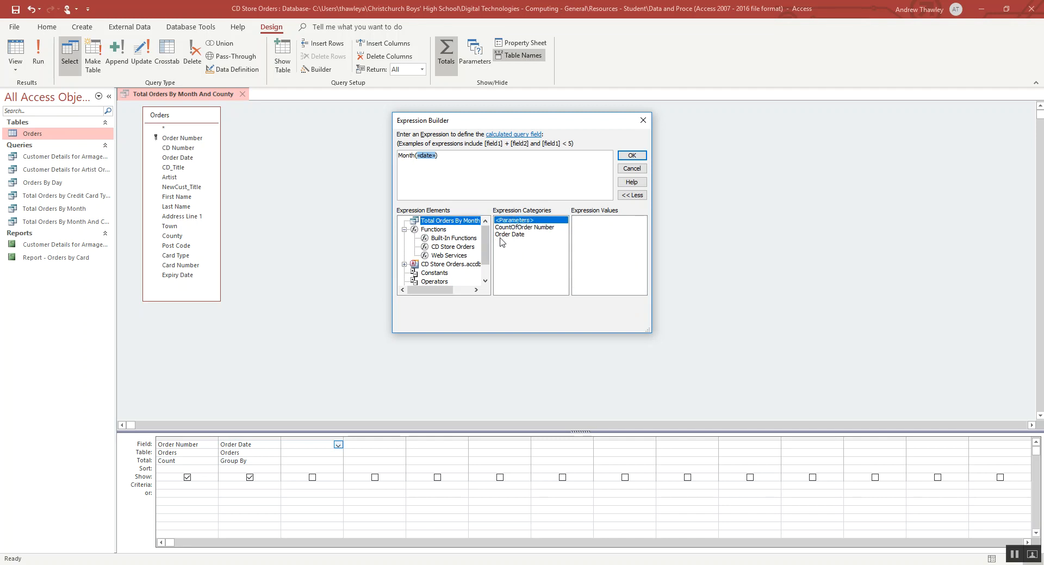
double_click(512, 234)
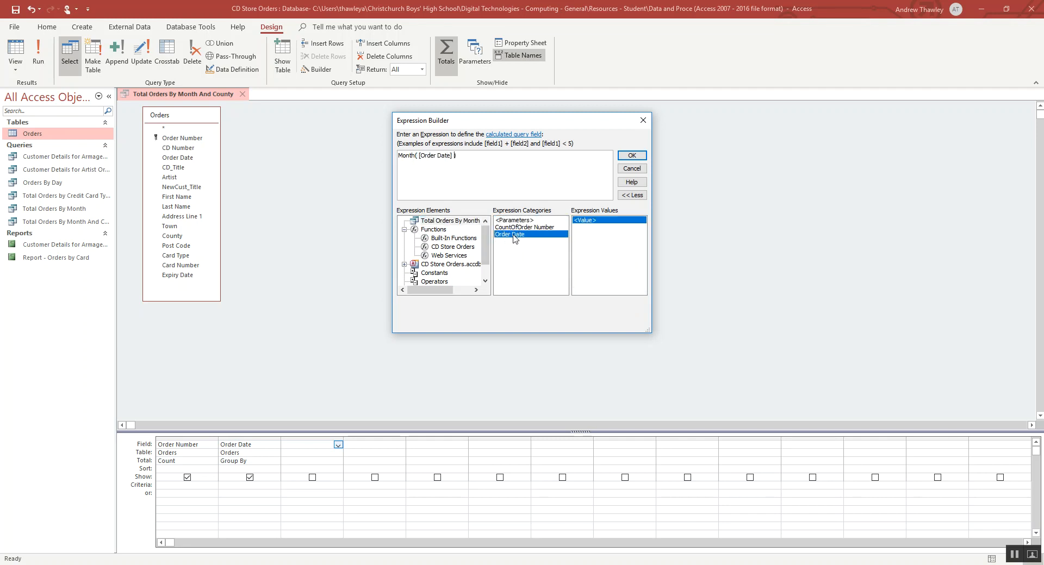
left_click(631, 155)
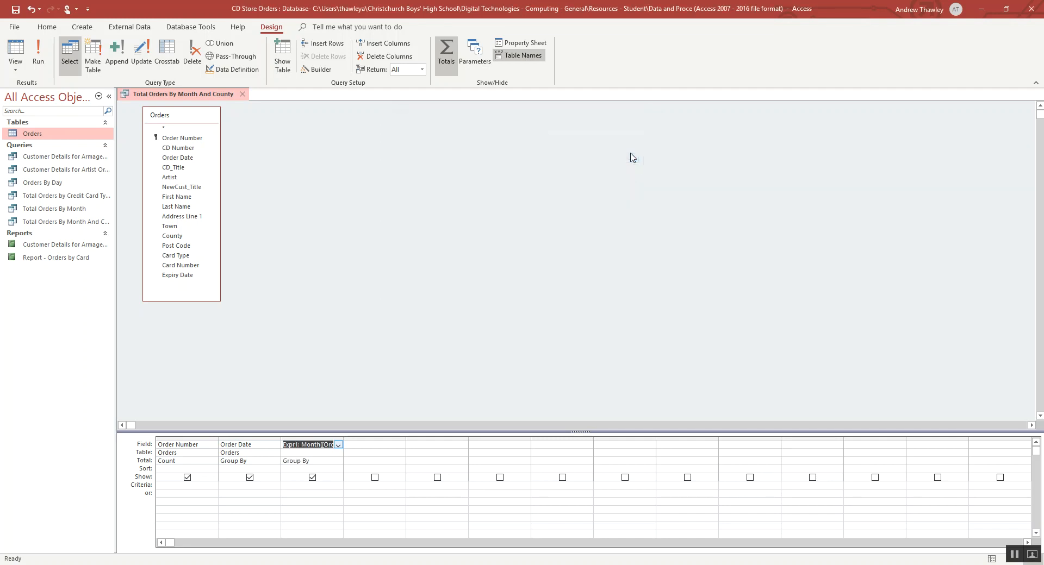
Rename the calculated month column from its default label to Month Name.
left_click(298, 446)
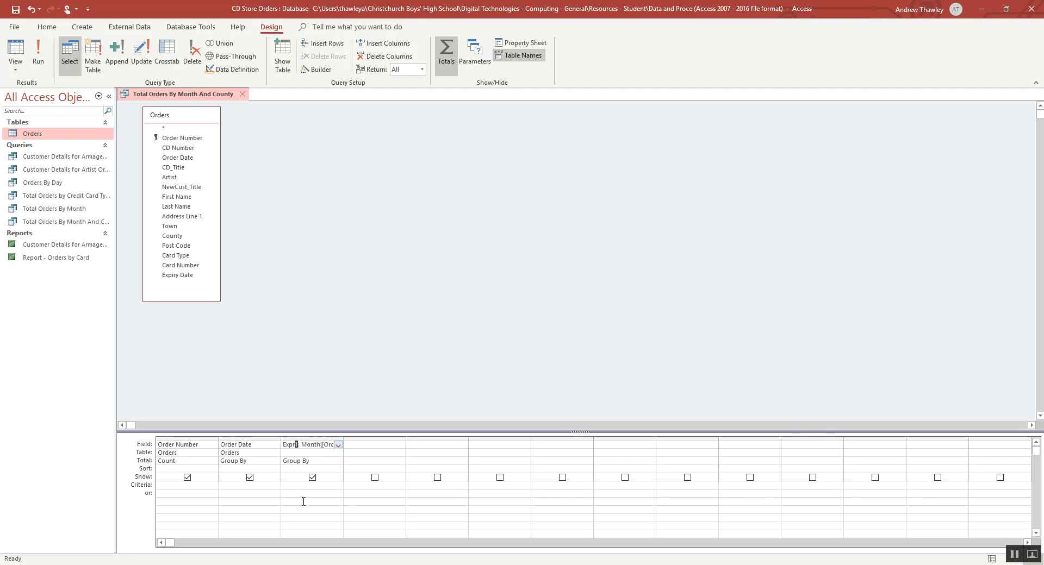
type("Month Name: Mon")
key("Tab")
Show the query's results and review the month numbers against the order dates.
left_click(11, 64)
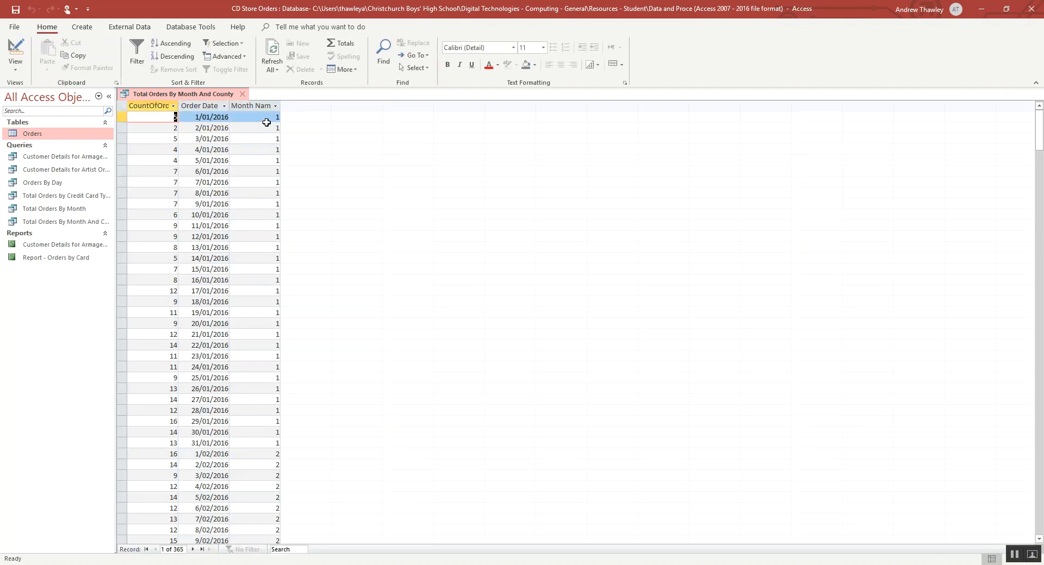
scroll(256, 440, "down", 1)
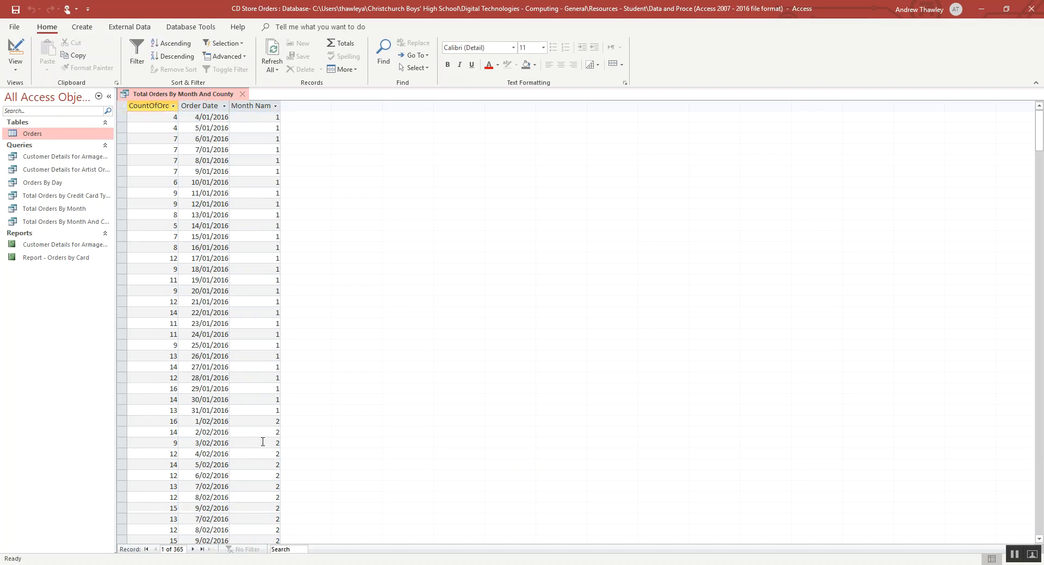
left_click(211, 475)
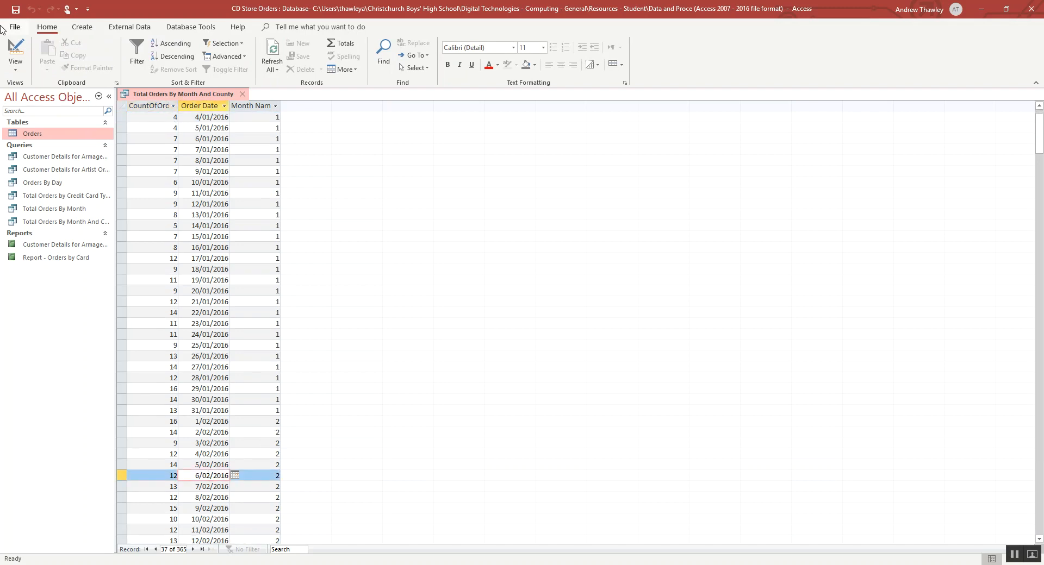
Return to the query design and remove the Order Date column from the grid.
left_click(16, 52)
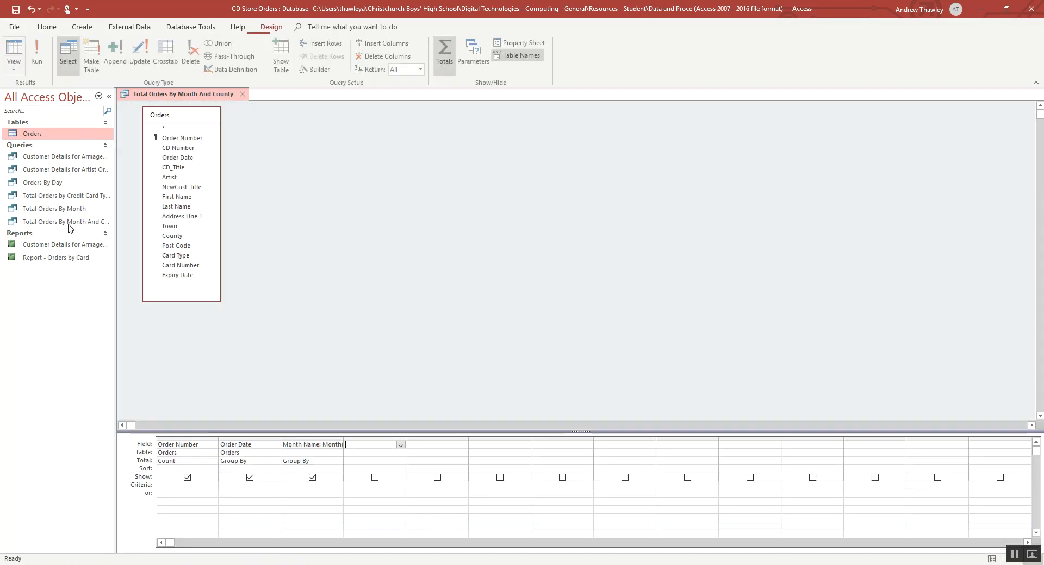
left_click(251, 479)
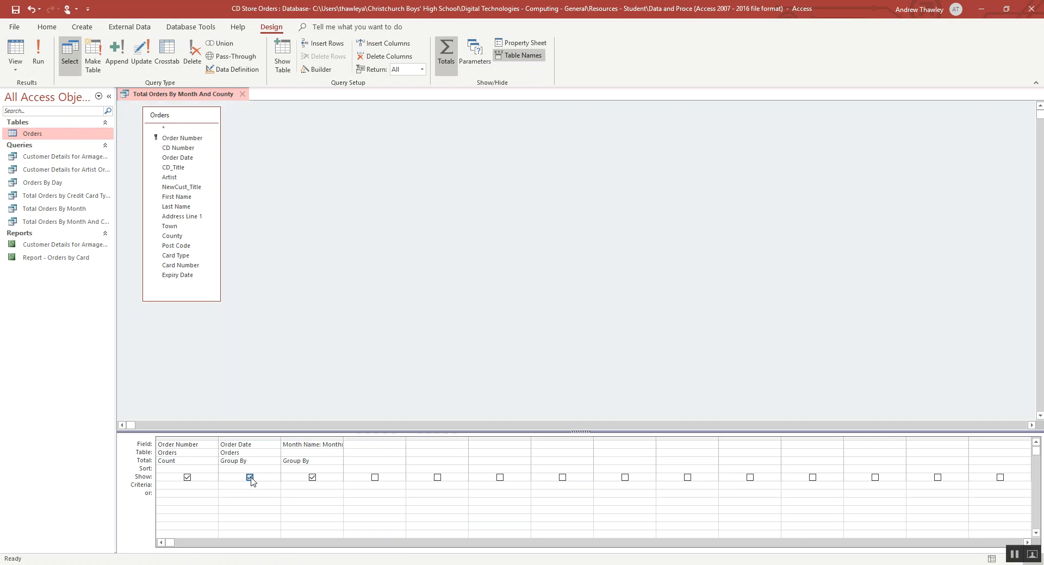
left_click(251, 443)
left_click(256, 438)
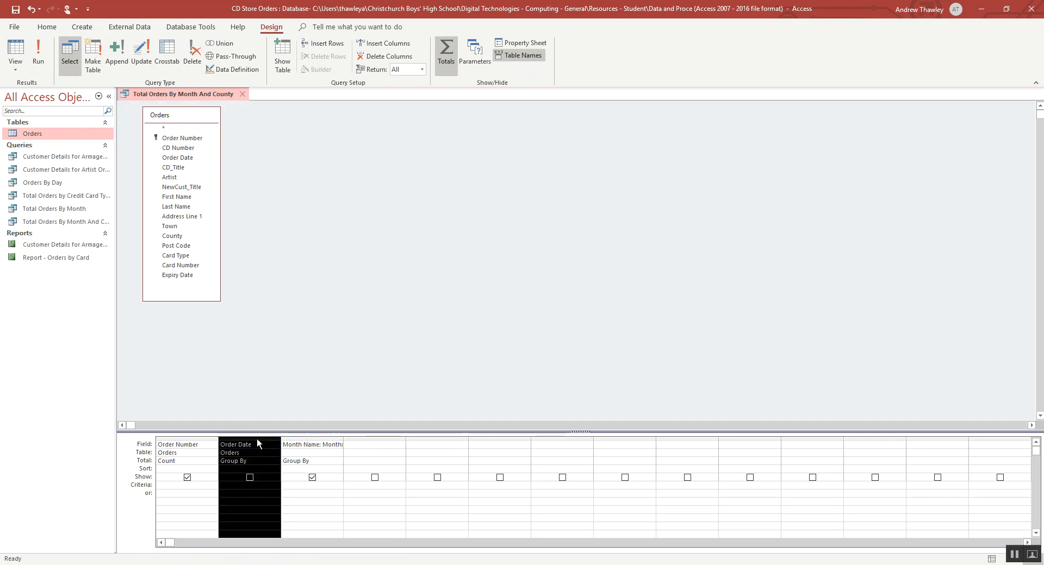
key("Delete")
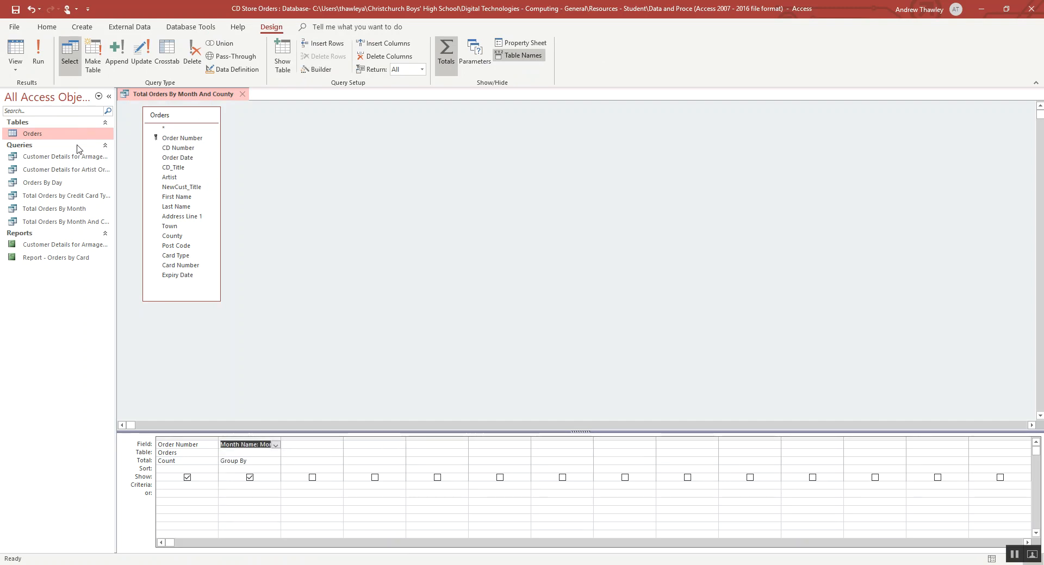
Show the query's results again and review the order counts for May and December.
left_click(16, 48)
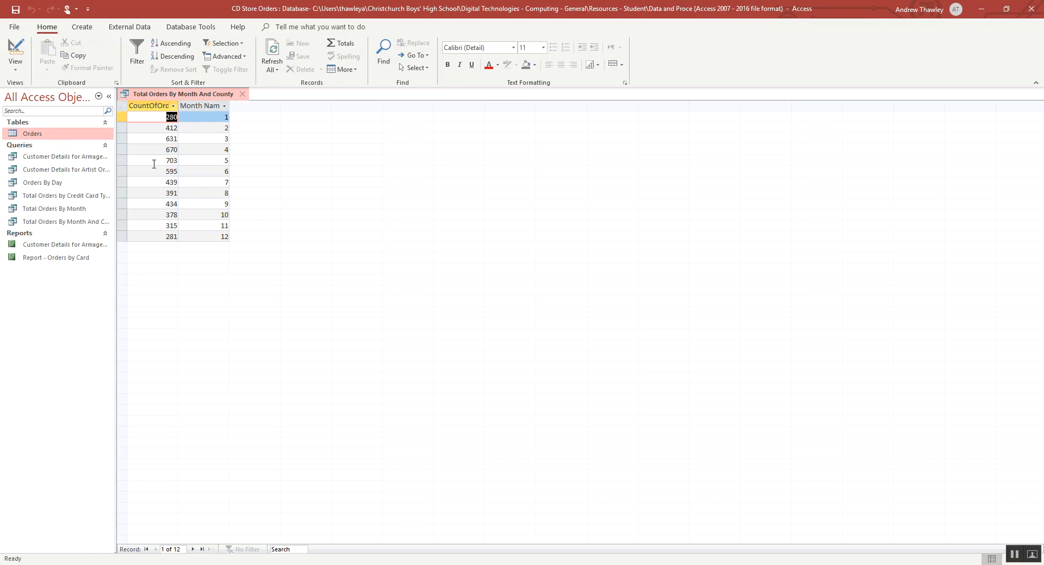
left_click_drag(157, 161, 184, 160)
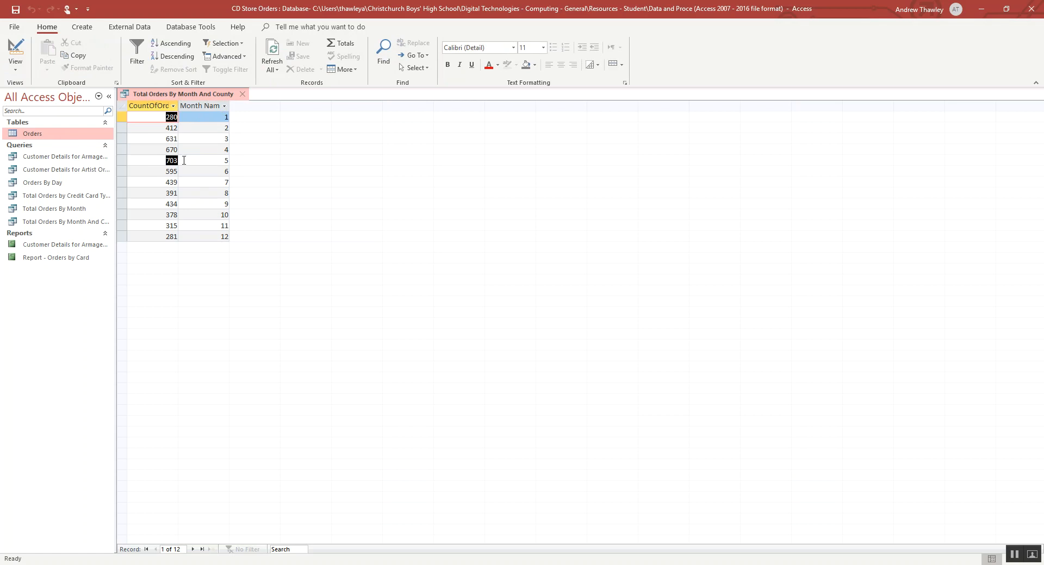
left_click(226, 161)
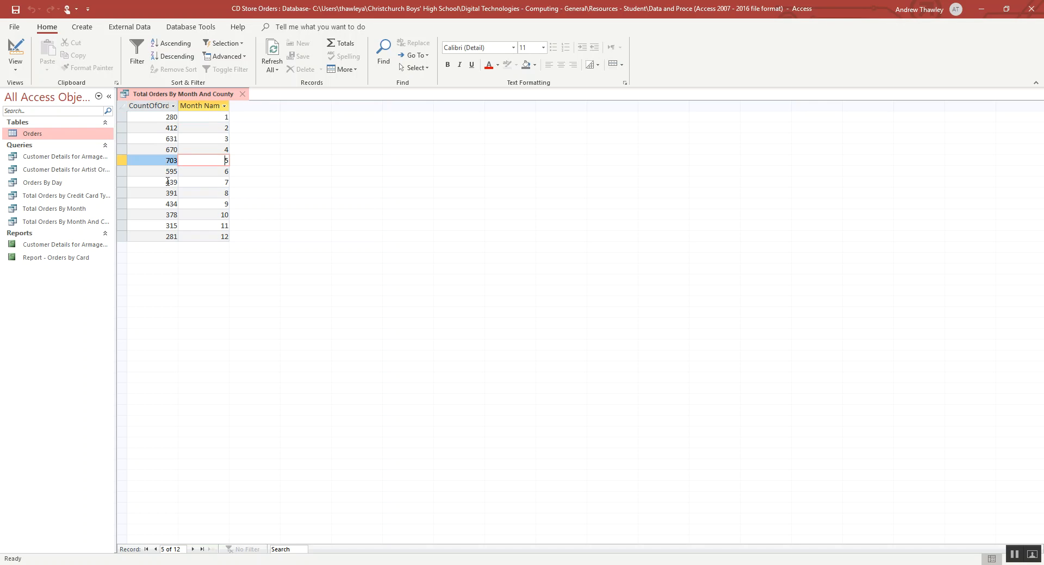
left_click(207, 236)
left_click(159, 236)
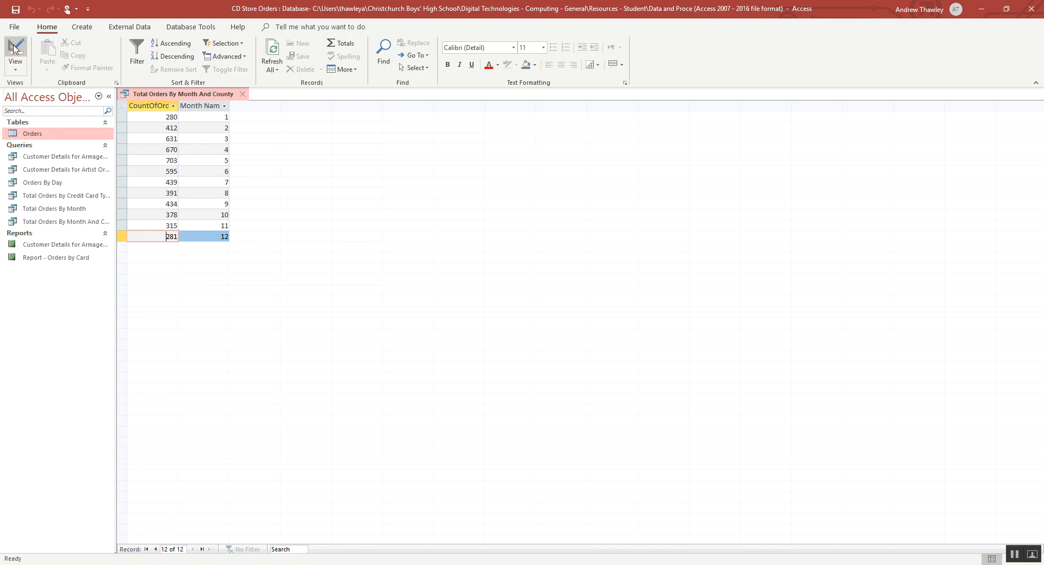
Return to the query design and add the County field from Orders as the third column.
left_click(14, 49)
key("Tab")
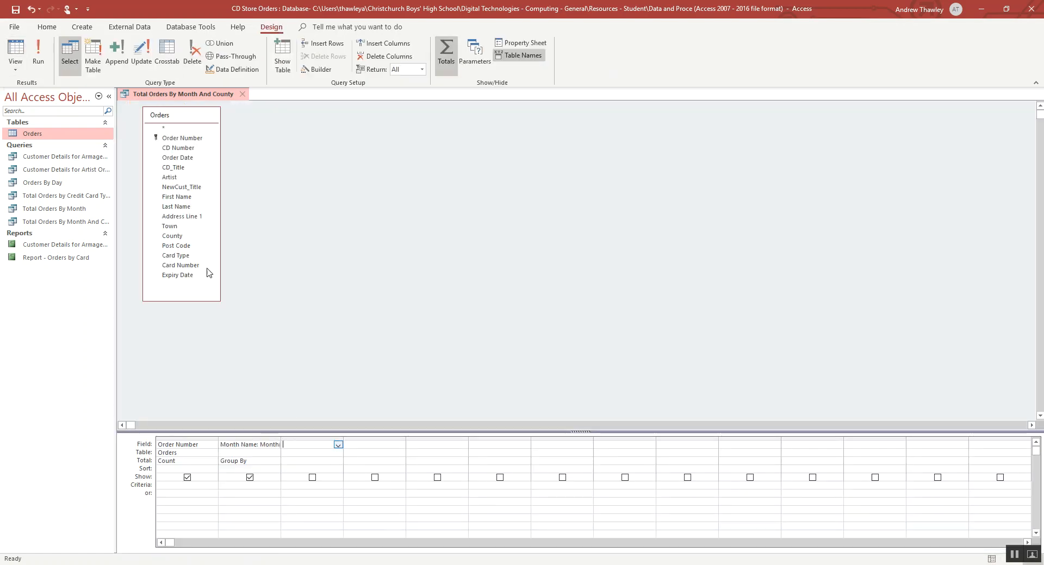
left_click_drag(174, 236, 302, 452)
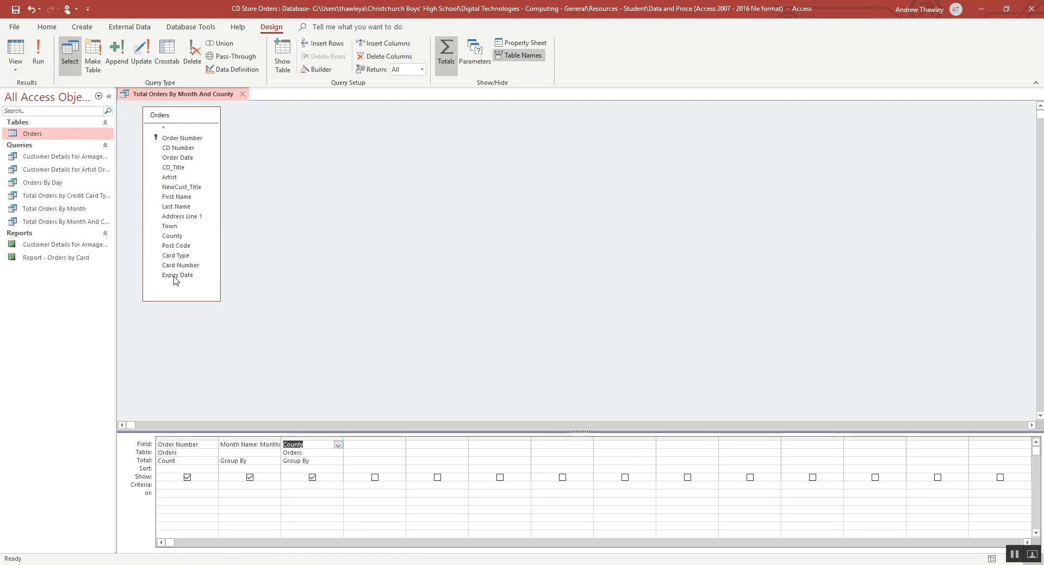
Show the query's results and sort them by County from A to Z.
left_click(15, 51)
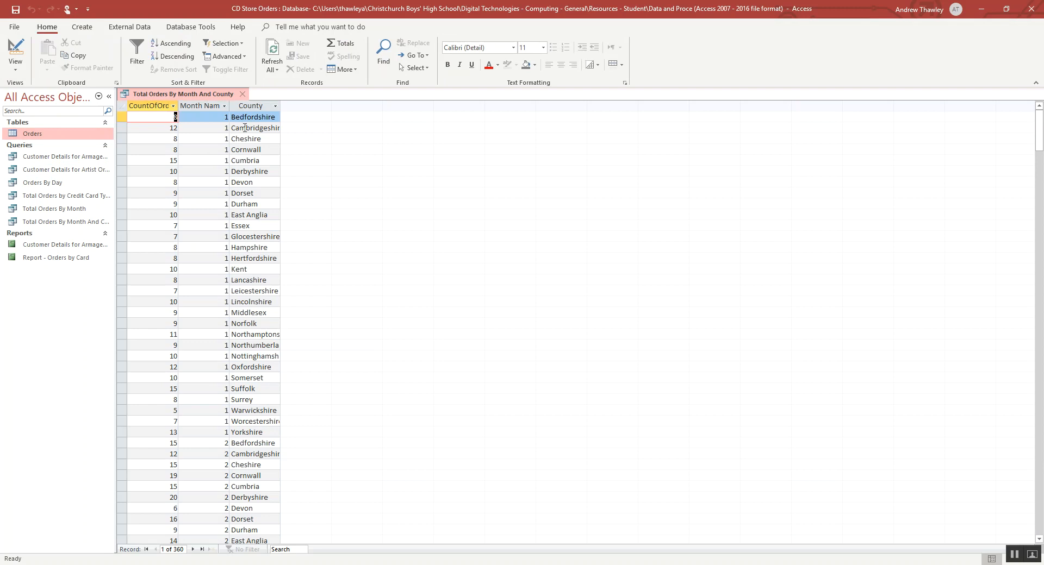
left_click(275, 105)
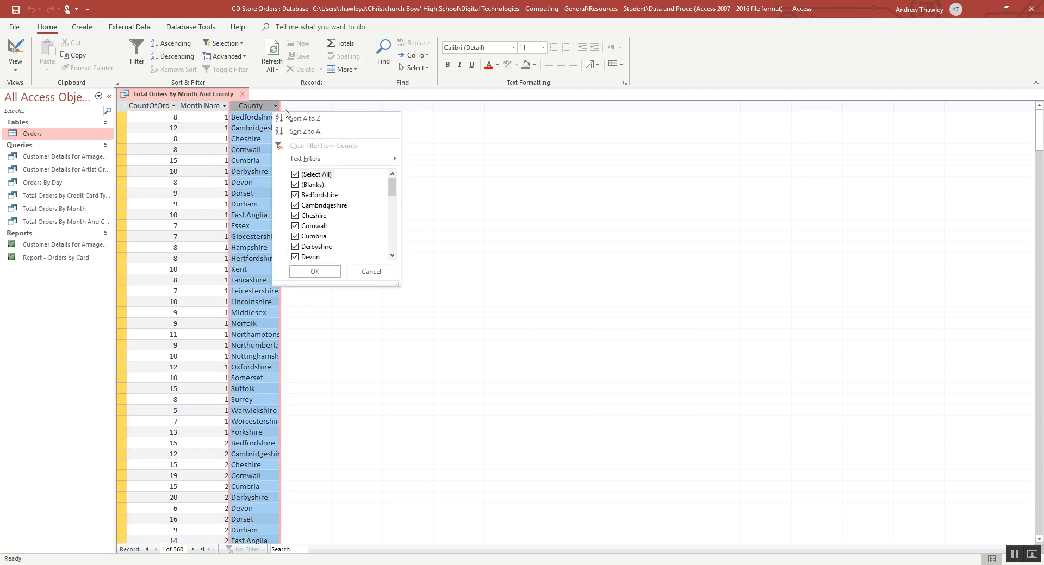
left_click(298, 118)
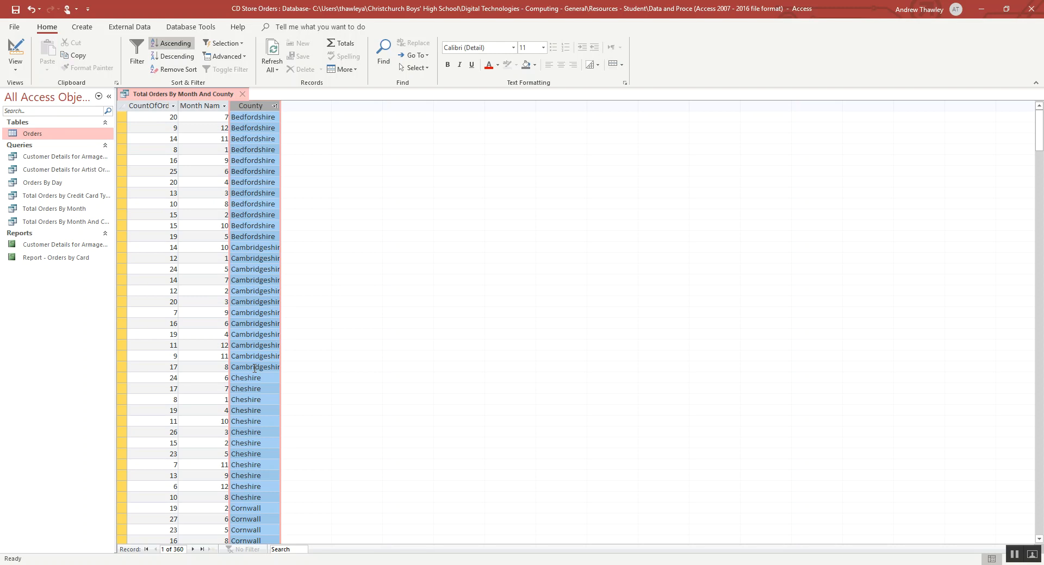
Try to open the sort and filter options for Month Name, and examine the Bedfordshire order counts by month.
left_click(162, 117)
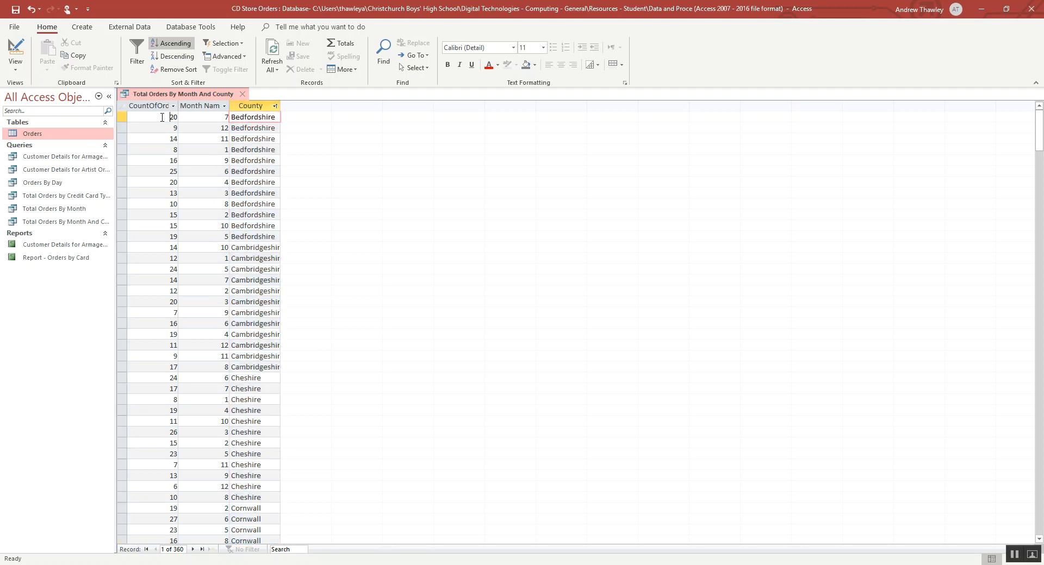
left_click(221, 108)
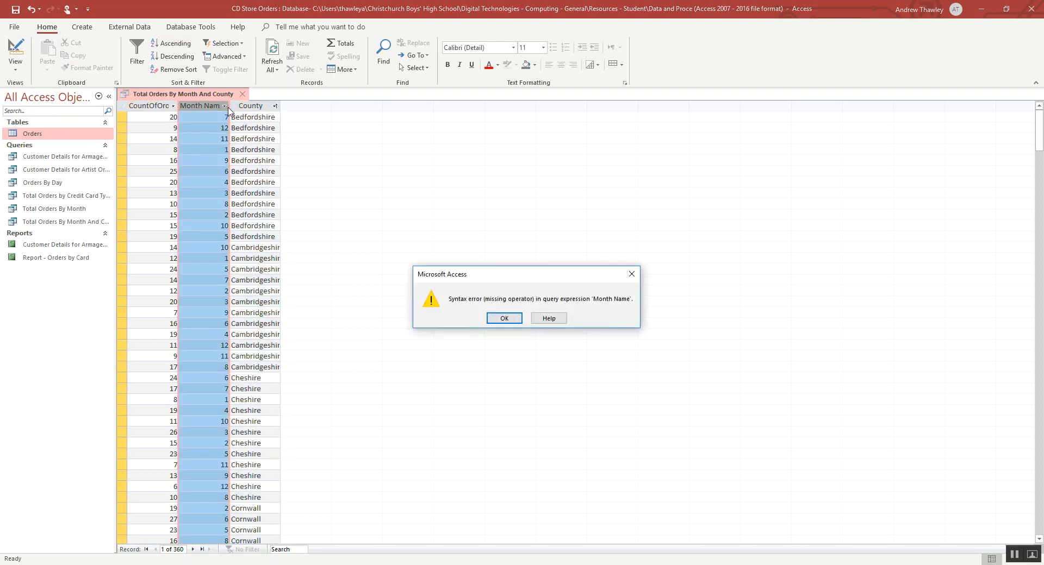
left_click(503, 319)
left_click(300, 261)
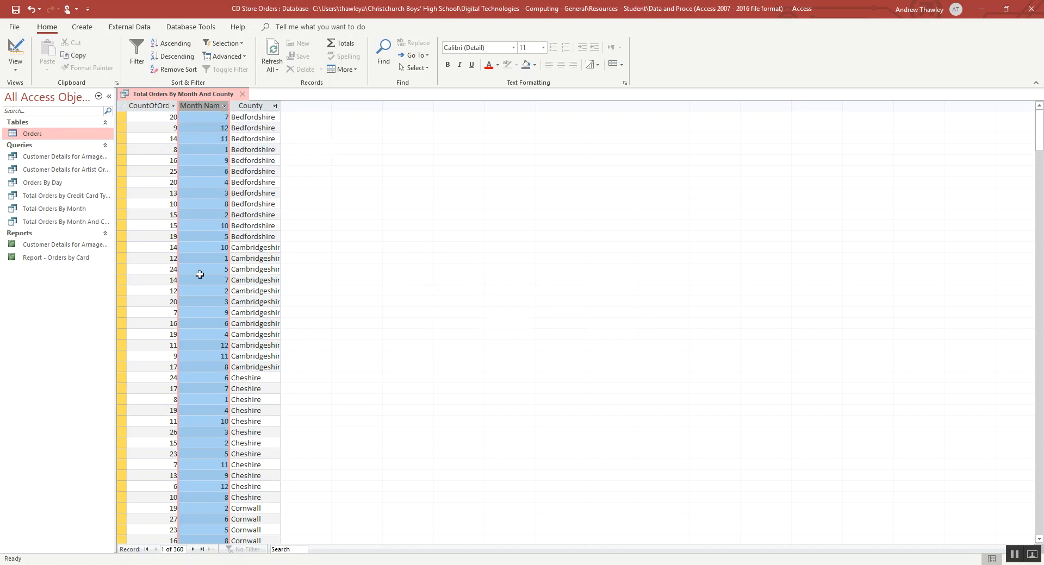
left_click(196, 247)
left_click(155, 239)
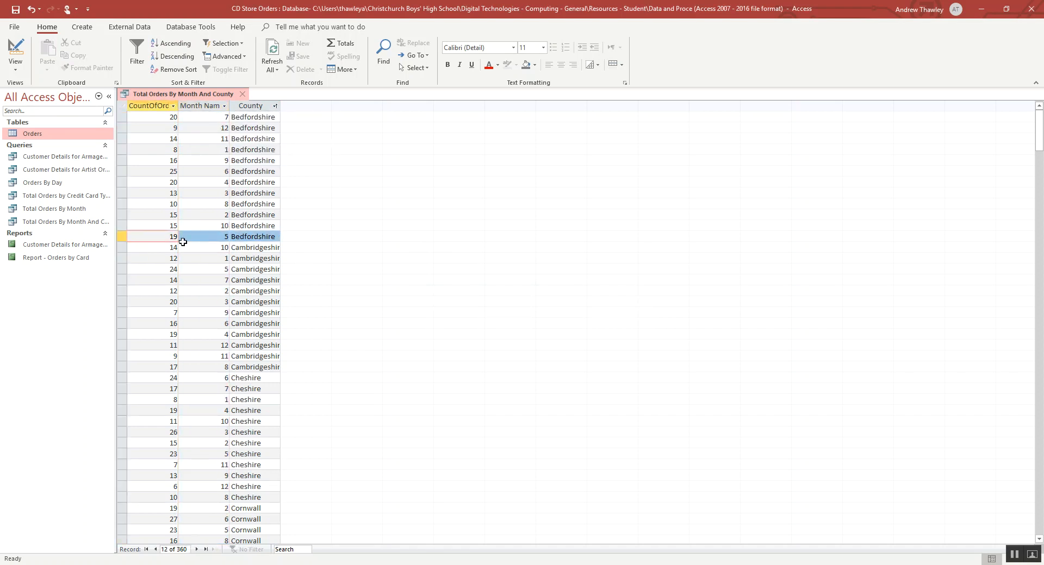
left_click(161, 171)
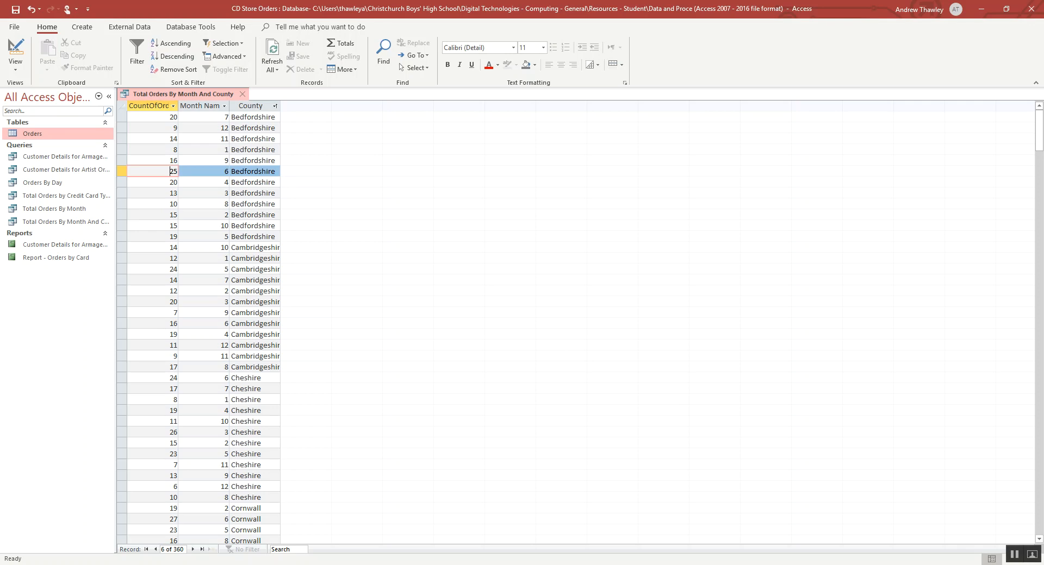
Switch to OneNote and go to the instructions under the Generating Meaningful Business Data heading.
key("alt+Tab")
scroll(305, 429, "down", 10)
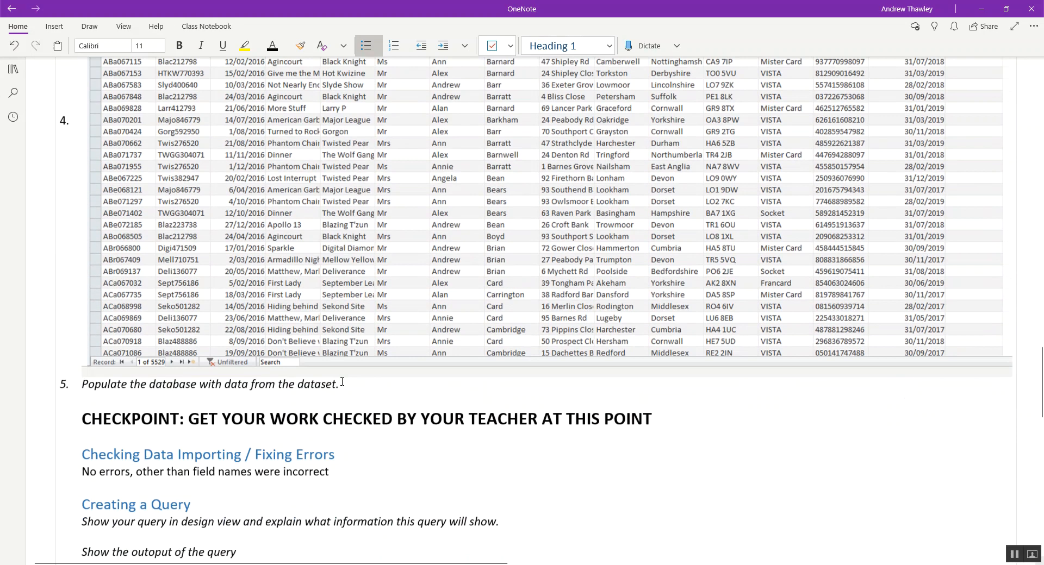
scroll(341, 382, "down", 8)
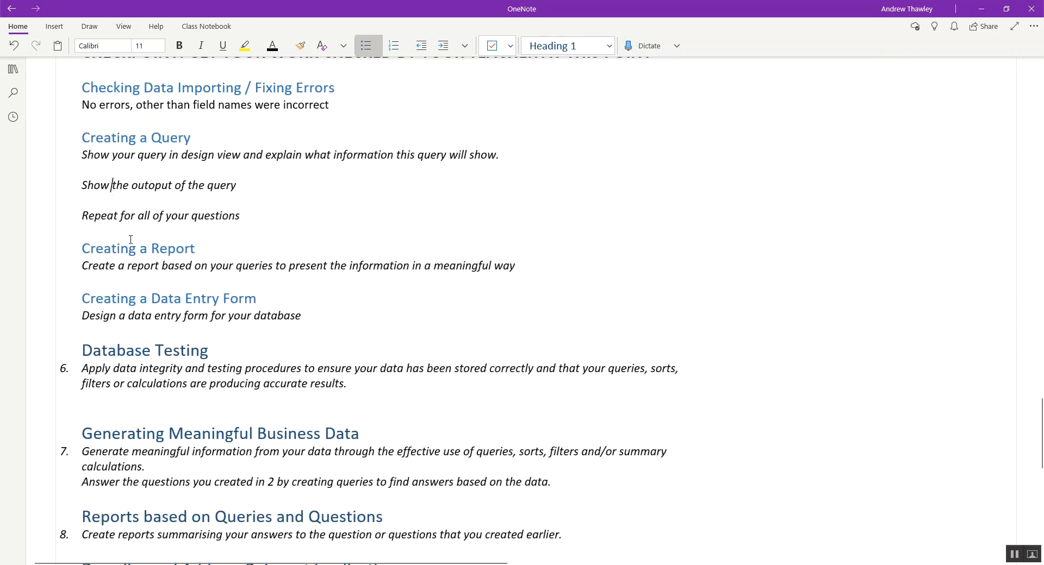
left_click(130, 299)
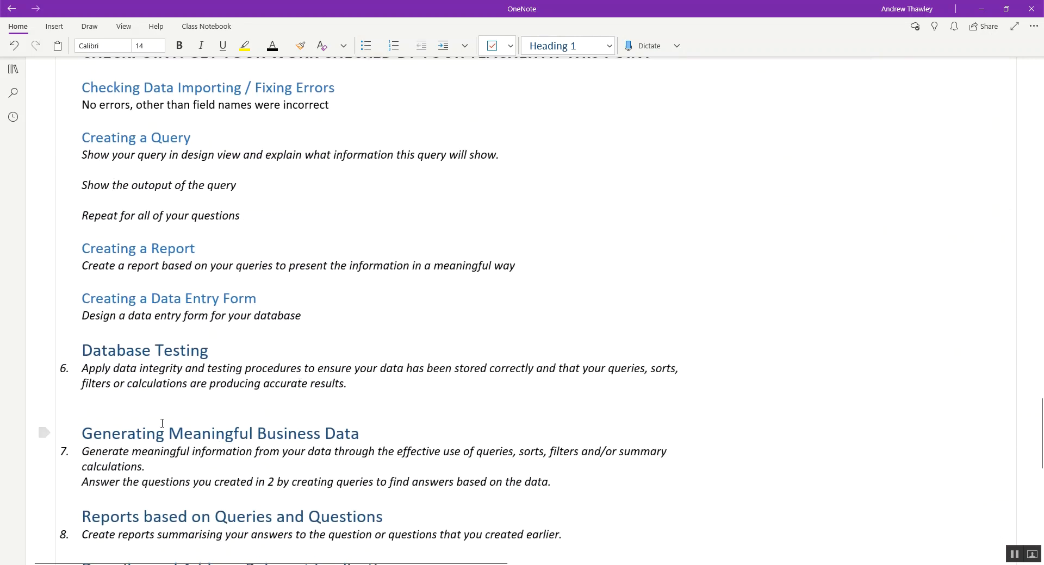
left_click(173, 482)
scroll(298, 483, "down", 1)
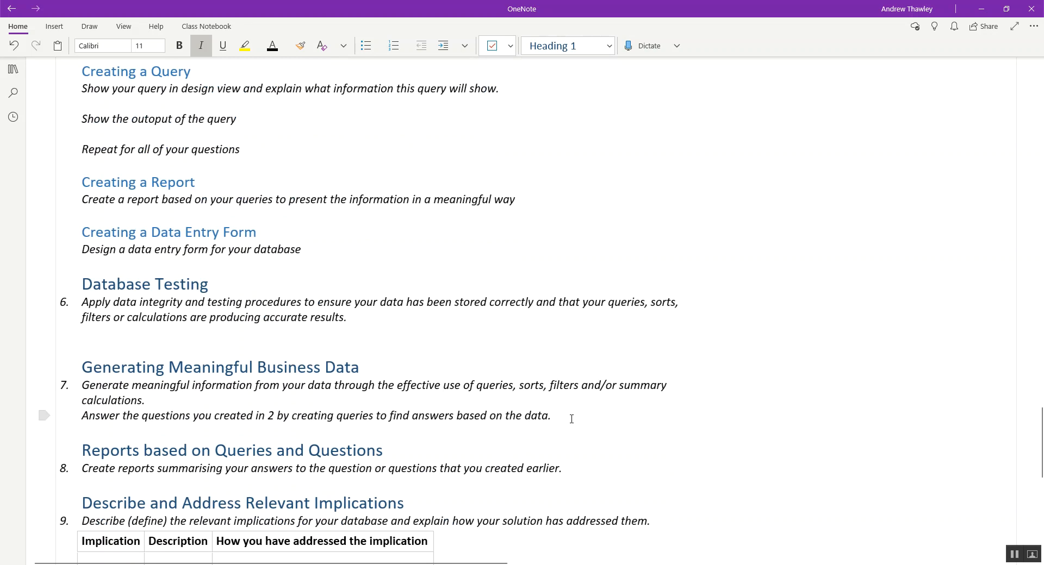
Below the section's instructions, leave a blank line and add the text "Increase sales in December by selling Christmas Albums".
key("Return")
key("Return")
type("Incr")
type("eate")
key("BackSpace")
key("BackSpace")
type("se")
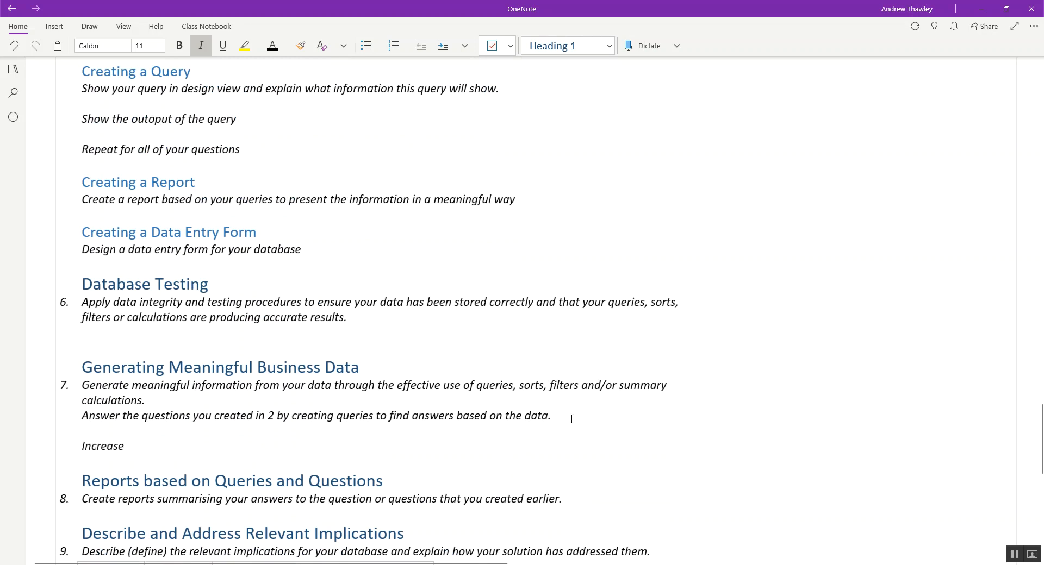
type(" sales in December by selling")
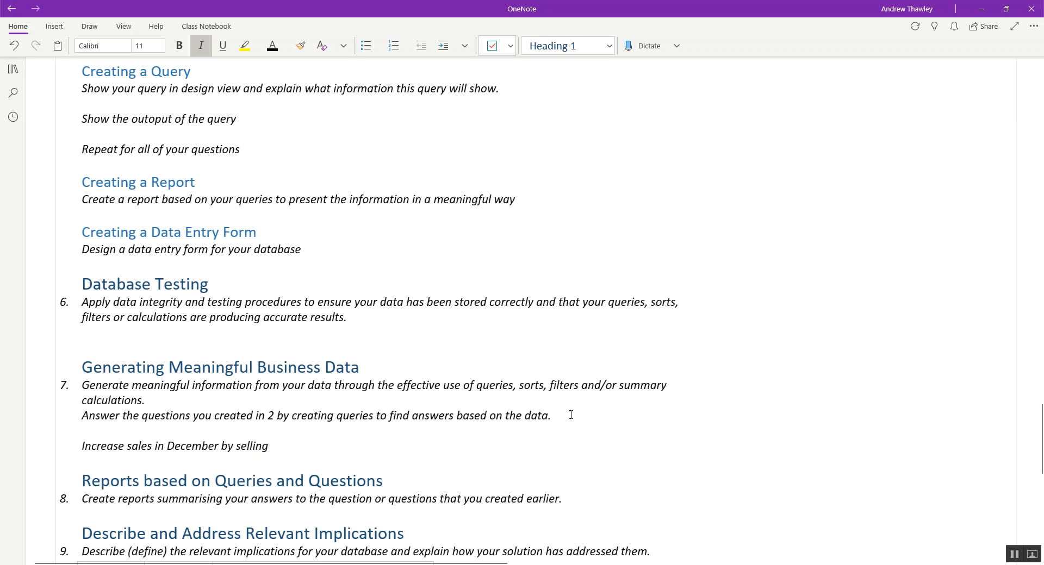
type(" Ch")
type("ris")
key("BackSpace")
type("istmas Albums")
key("Return")
Capture a screenshot of the county-sorted query results in Access and paste it below the Christmas Albums line in OneNote.
key("alt+Tab")
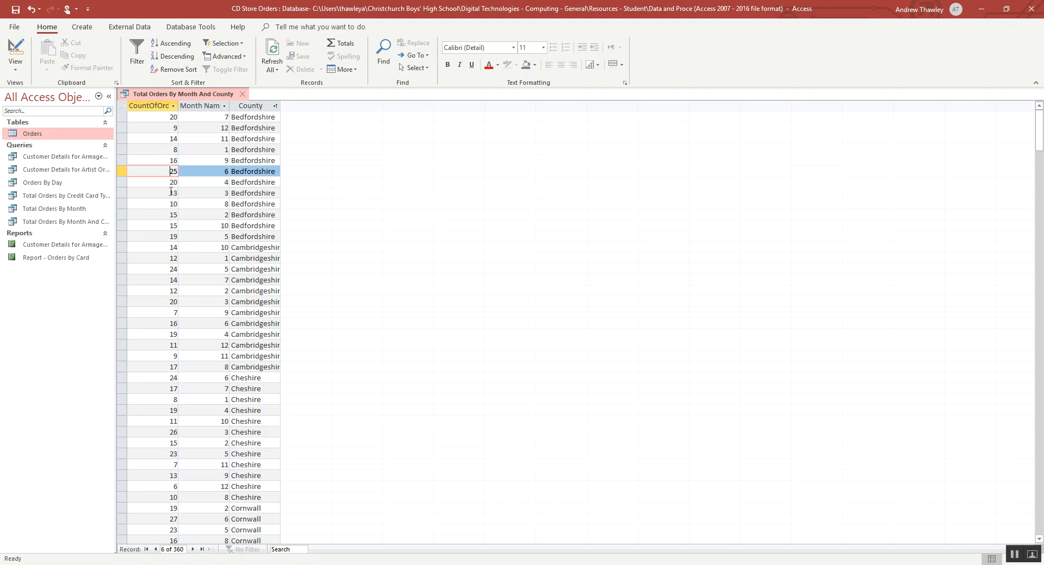
key("super+shift+s")
left_click_drag(109, 81, 349, 471)
key("alt+Tab")
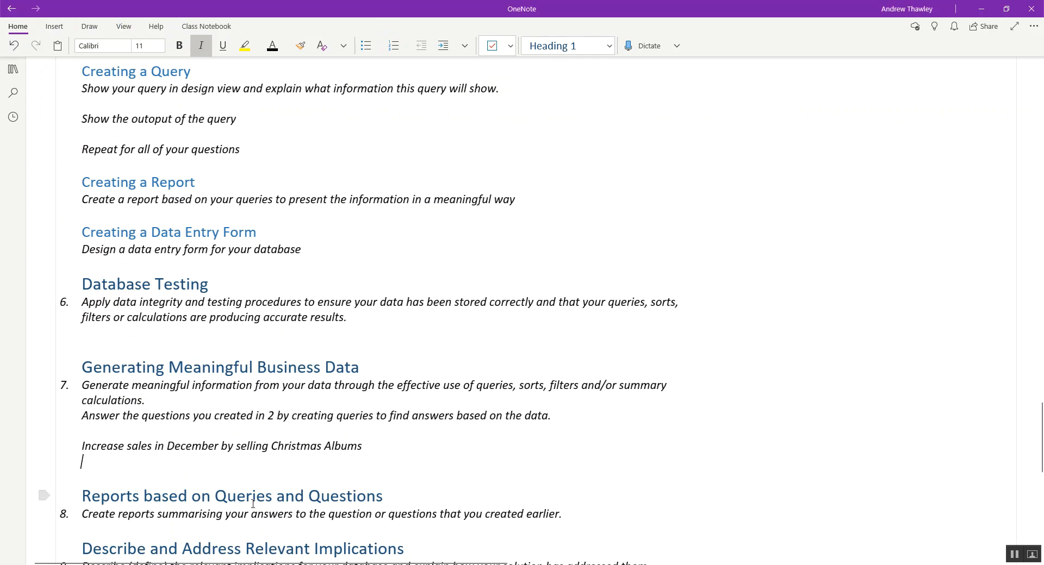
key("ctrl+v")
Switch to Access, reopen the query design and remove the County column from the grid.
key("alt+Tab")
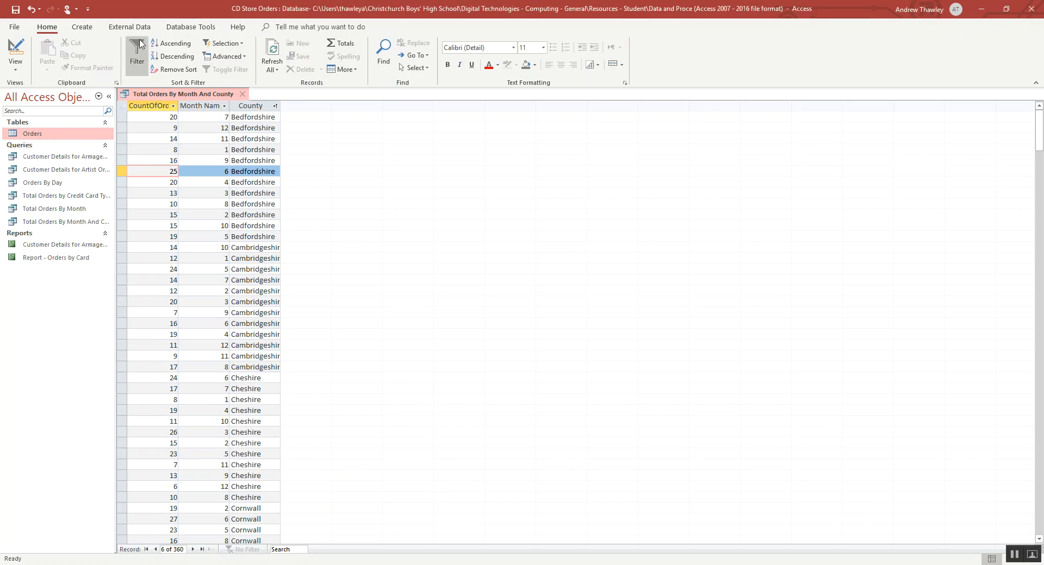
left_click(15, 51)
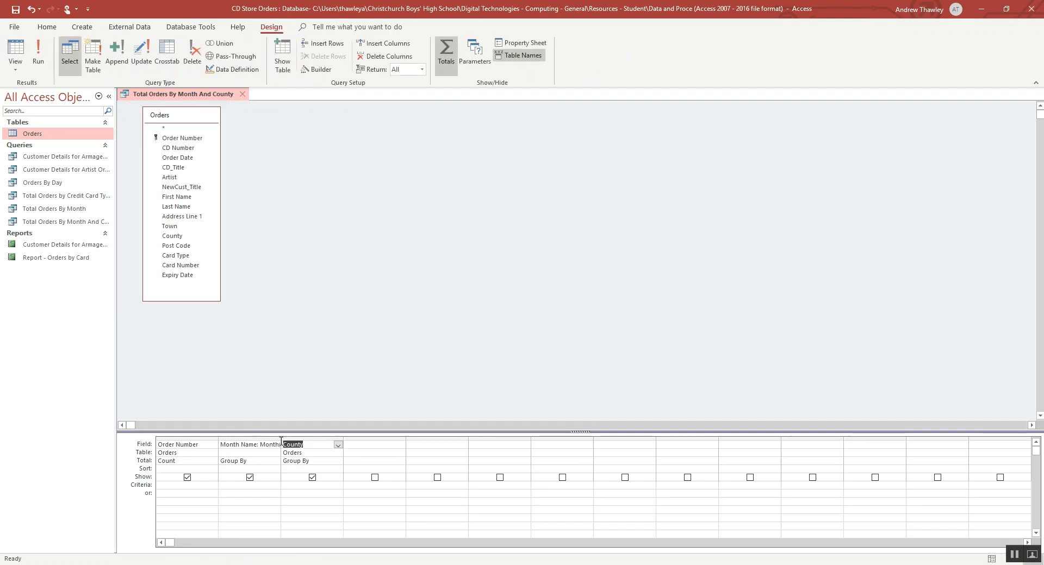
left_click(301, 438)
key("Delete")
Show the monthly order counts, capture a screenshot of them and paste it below the county screenshot in OneNote.
left_click(15, 52)
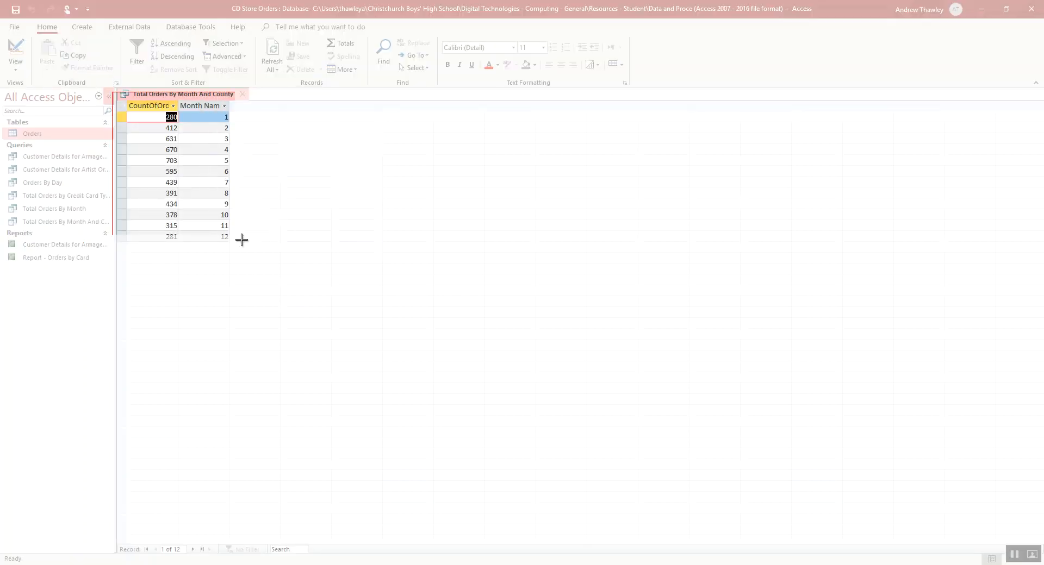
key("alt+Tab")
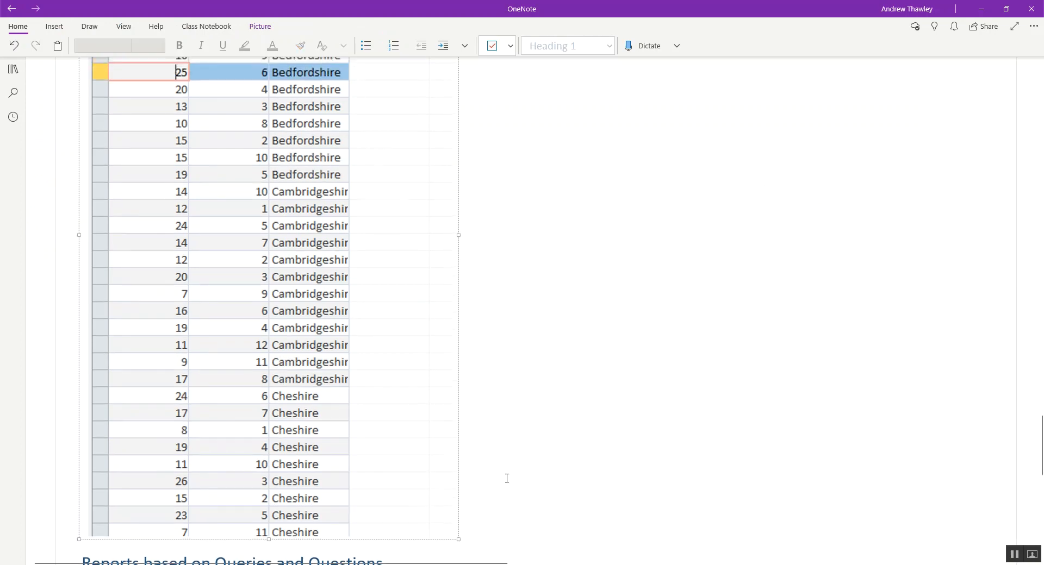
key("ctrl+v")
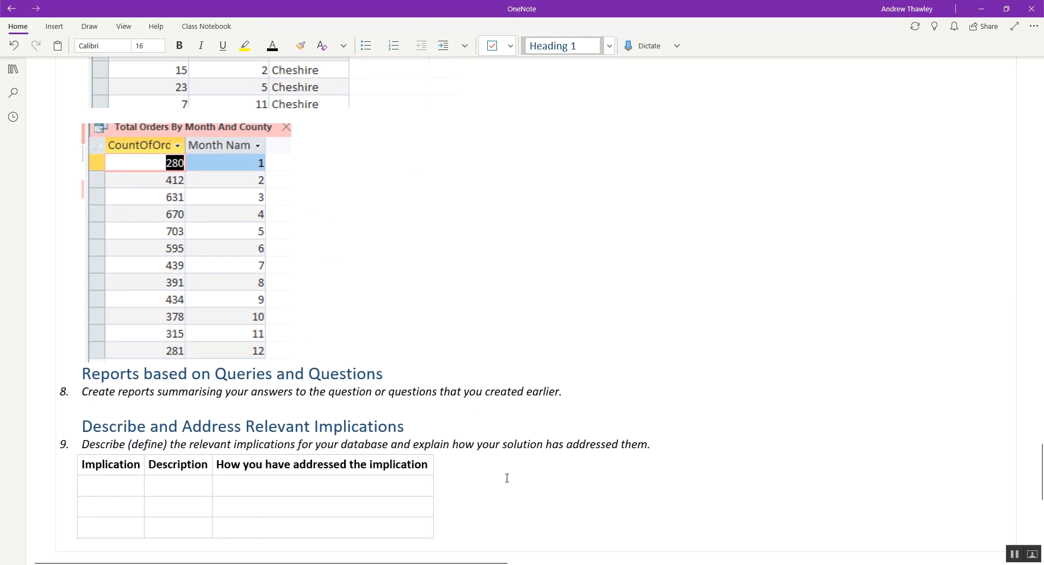
scroll(507, 478, "up", 10)
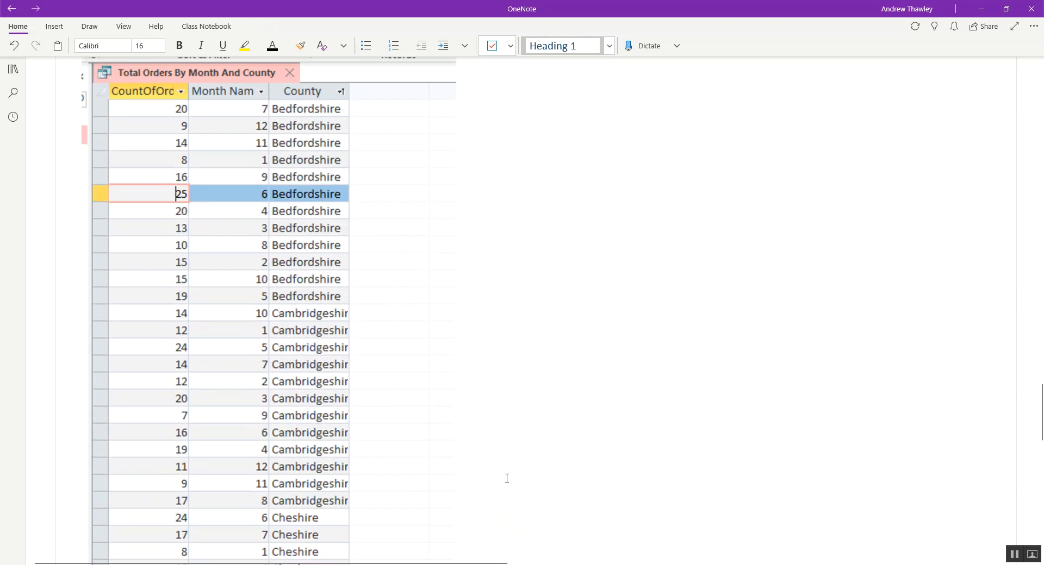